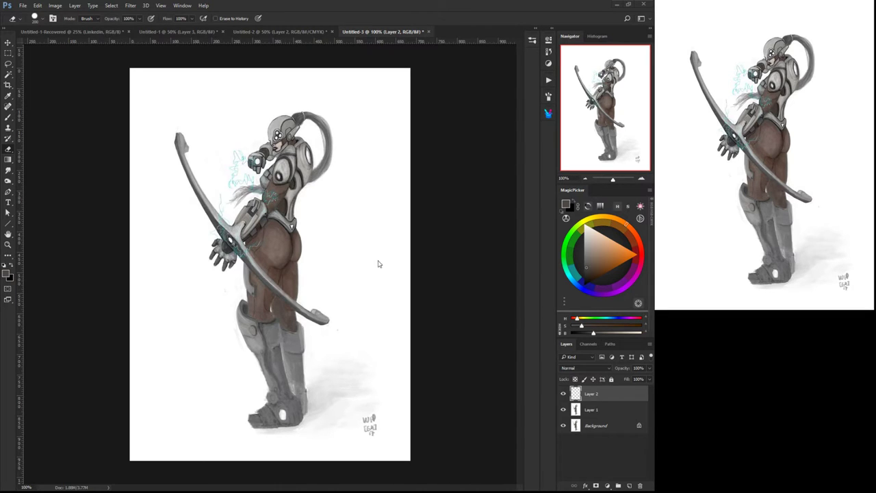
# Set the paint colour to pure red and choose a small tapered tip for the Brush tool.
pyautogui.click(636, 255)
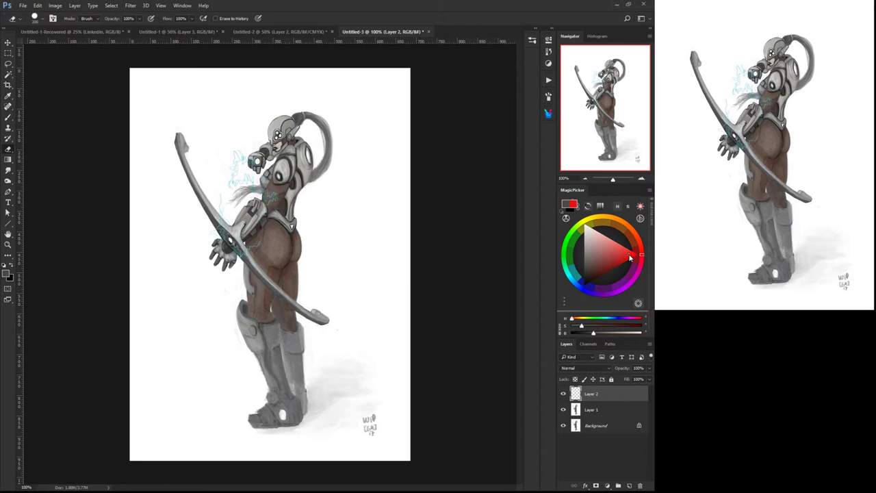
pyautogui.rightClick(334, 217)
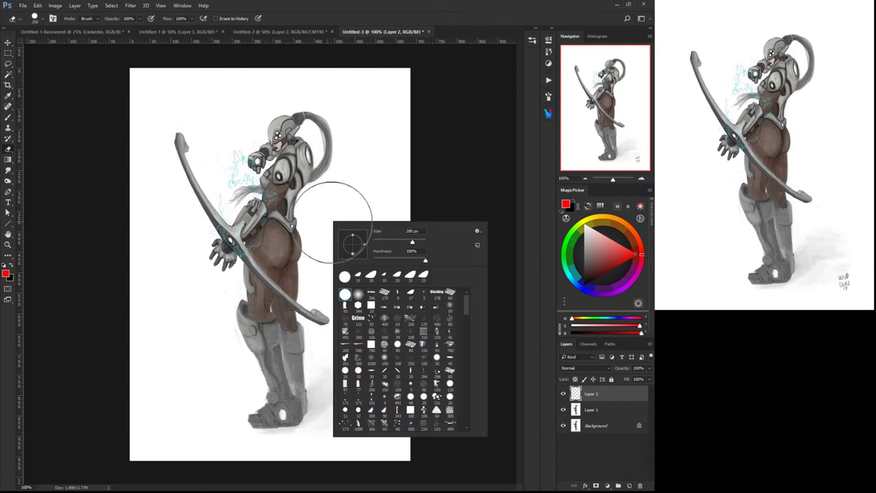
pyautogui.click(382, 276)
pyautogui.click(359, 170)
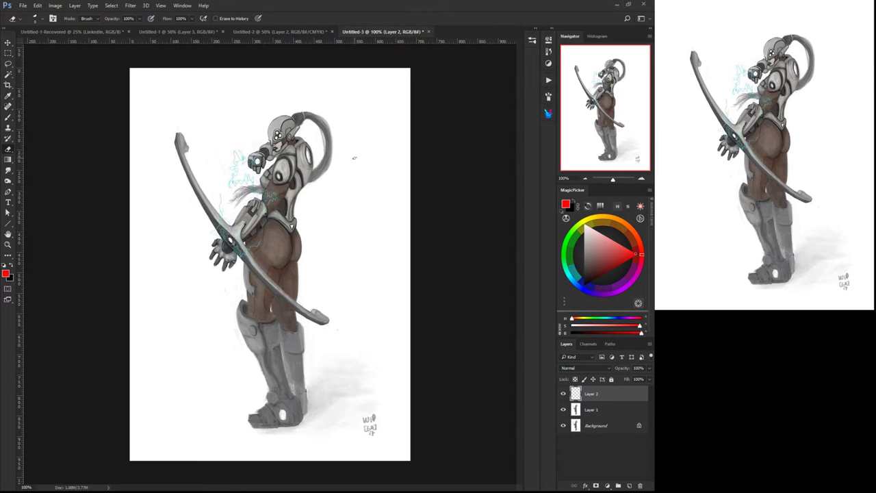
pyautogui.rightClick(350, 153)
pyautogui.click(352, 126)
pyautogui.rightClick(349, 128)
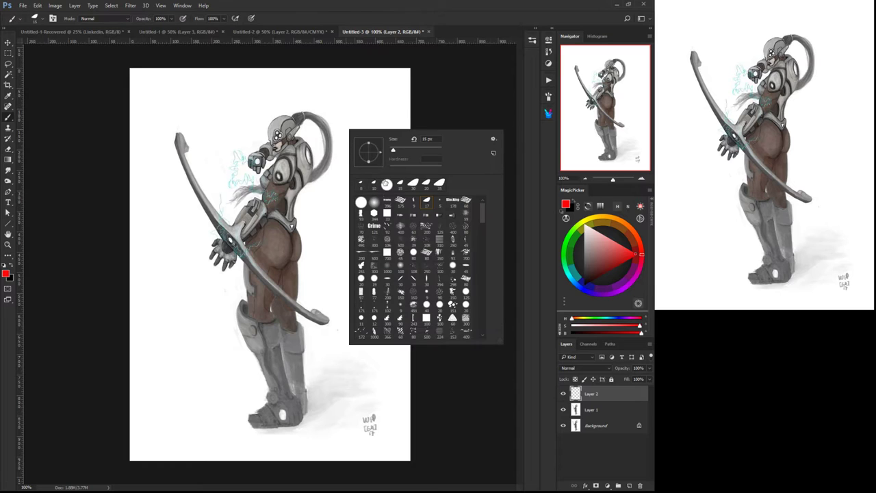
pyautogui.click(361, 184)
pyautogui.click(350, 124)
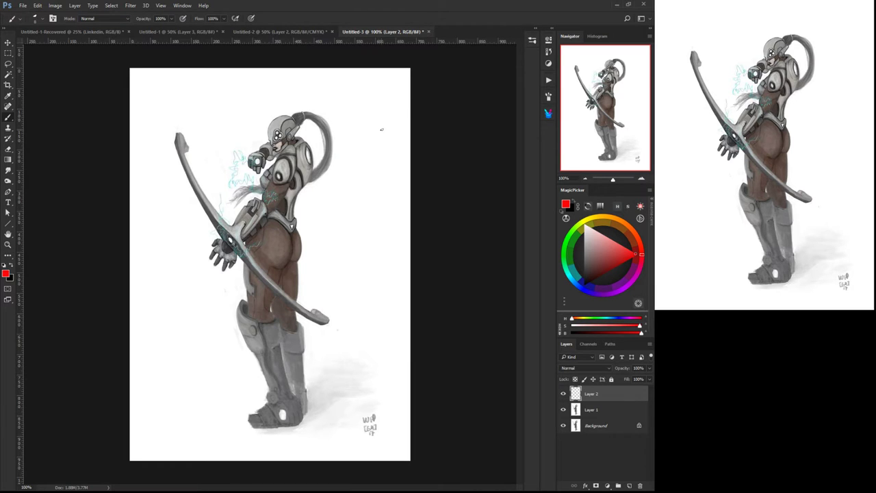
# Sketch a red figure beside the archer with an oval head, curved back, shoulder line and both arms.
pyautogui.moveTo(370, 123); pyautogui.dragTo(351, 149)
pyautogui.moveTo(357, 118)
pyautogui.mouseDown()
pyautogui.moveTo(348, 152)
pyautogui.moveTo(367, 146)
pyautogui.moveTo(345, 152)
pyautogui.moveTo(376, 161)
pyautogui.moveTo(373, 250)
pyautogui.moveTo(382, 163)
pyautogui.mouseUp()
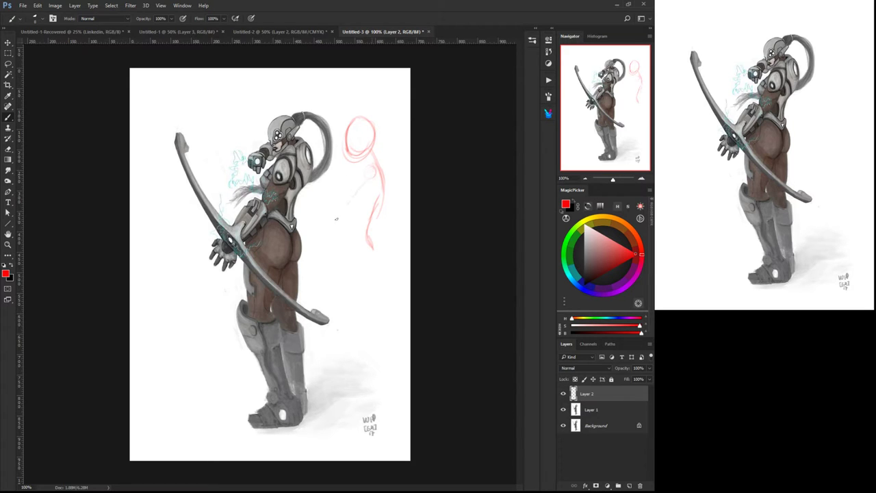
pyautogui.keyDown('shift'); pyautogui.click(306, 247); pyautogui.keyUp('shift')
pyautogui.moveTo(368, 181); pyautogui.dragTo(304, 251)
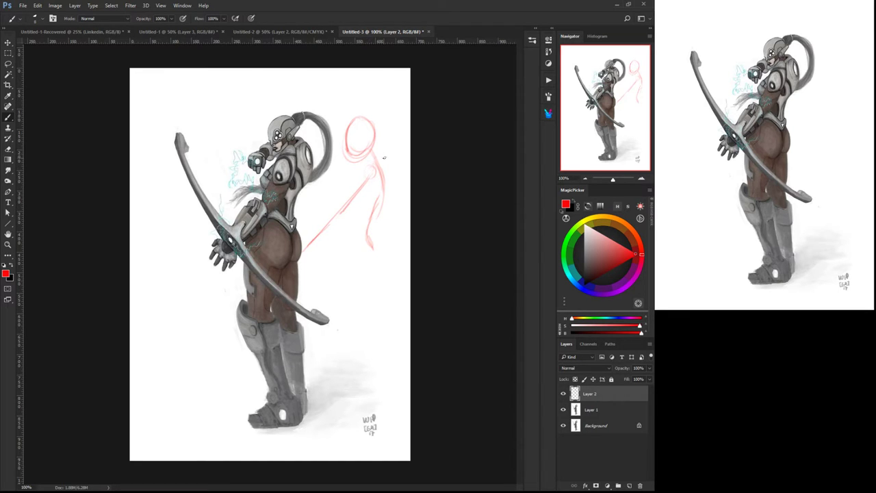
pyautogui.moveTo(378, 161)
pyautogui.mouseDown()
pyautogui.moveTo(340, 163)
pyautogui.moveTo(329, 199)
pyautogui.moveTo(328, 180)
pyautogui.moveTo(333, 204)
pyautogui.moveTo(323, 191)
pyautogui.moveTo(321, 199)
pyautogui.mouseUp()
pyautogui.moveTo(321, 195); pyautogui.dragTo(325, 203)
pyautogui.moveTo(340, 169)
pyautogui.mouseDown()
pyautogui.moveTo(336, 184)
pyautogui.moveTo(326, 184)
pyautogui.moveTo(345, 188)
pyautogui.mouseUp()
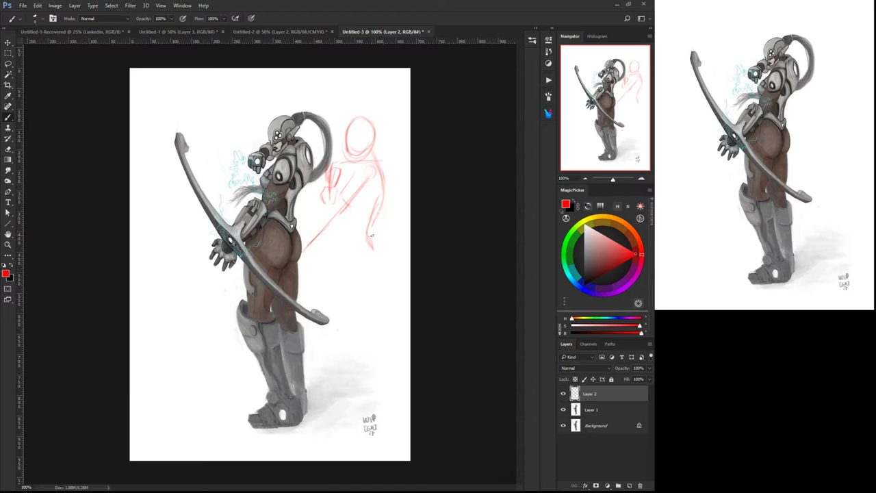
# Sketch the red figure's waist, rounded hips and buttocks, and reinforce the curve of its back.
pyautogui.moveTo(380, 237)
pyautogui.mouseDown()
pyautogui.moveTo(384, 253)
pyautogui.moveTo(376, 252)
pyautogui.mouseUp()
pyautogui.moveTo(340, 243)
pyautogui.mouseDown()
pyautogui.moveTo(351, 269)
pyautogui.moveTo(378, 274)
pyautogui.mouseUp()
pyautogui.moveTo(380, 230)
pyautogui.mouseDown()
pyautogui.moveTo(371, 268)
pyautogui.moveTo(380, 266)
pyautogui.mouseUp()
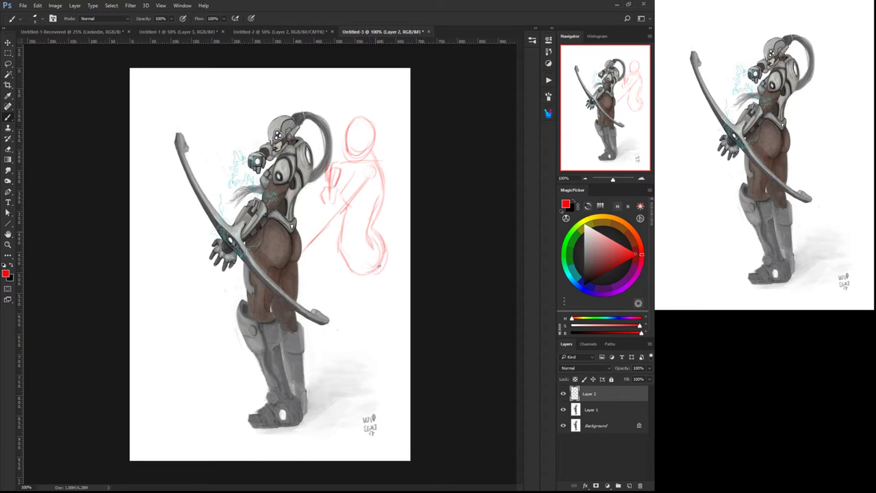
pyautogui.moveTo(372, 232)
pyautogui.mouseDown()
pyautogui.moveTo(381, 176)
pyautogui.moveTo(373, 154)
pyautogui.mouseUp()
# Sketch the red figure's thighs and lower legs, then delete the sketch layer.
pyautogui.moveTo(346, 253); pyautogui.dragTo(326, 313)
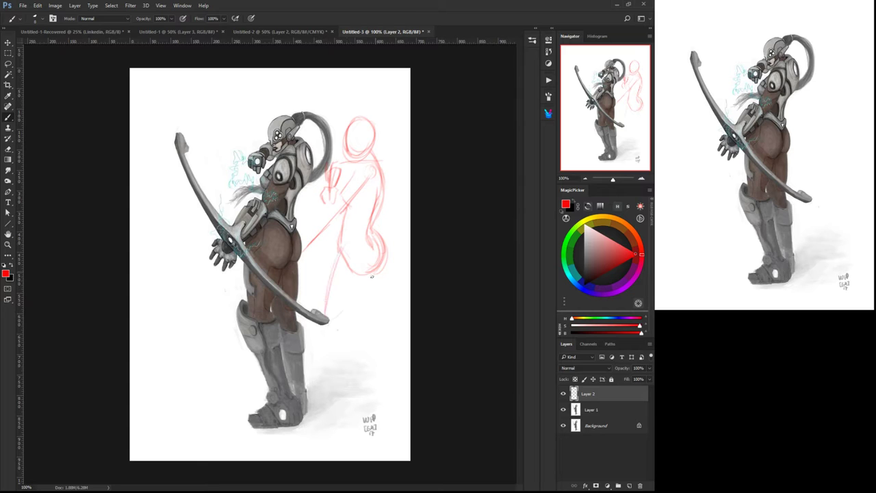
pyautogui.moveTo(372, 276)
pyautogui.mouseDown()
pyautogui.moveTo(342, 326)
pyautogui.moveTo(326, 328)
pyautogui.moveTo(330, 403)
pyautogui.mouseUp()
pyautogui.moveTo(329, 341); pyautogui.dragTo(332, 386)
pyautogui.moveTo(328, 333); pyautogui.dragTo(345, 407)
pyautogui.moveTo(345, 336); pyautogui.dragTo(348, 405)
pyautogui.moveTo(346, 366); pyautogui.dragTo(350, 409)
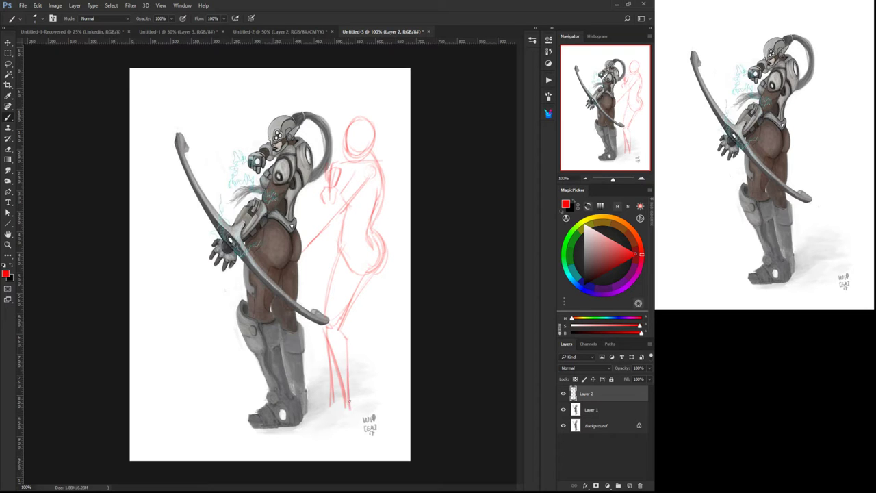
pyautogui.moveTo(345, 348); pyautogui.dragTo(351, 400)
pyautogui.moveTo(375, 269); pyautogui.dragTo(373, 323)
pyautogui.moveTo(361, 283); pyautogui.dragTo(362, 326)
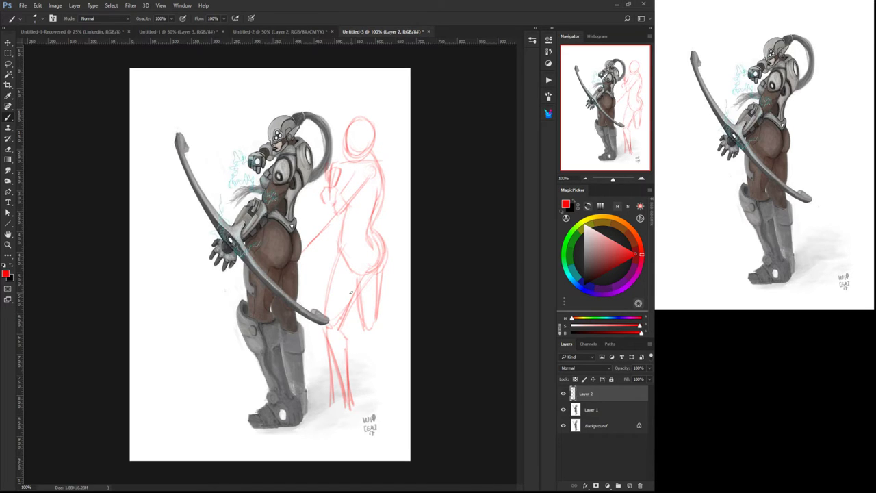
pyautogui.moveTo(579, 395)
pyautogui.mouseDown()
pyautogui.moveTo(608, 485)
pyautogui.moveTo(639, 484)
pyautogui.mouseUp()
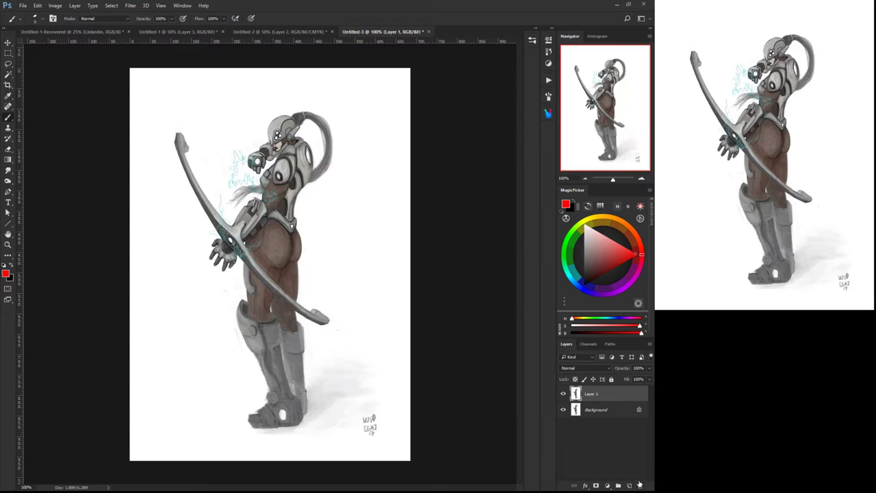
# Lasso the archer's head, enlarge it slightly with a free transform, reposition it on the neck and deselect.
pyautogui.click(9, 63)
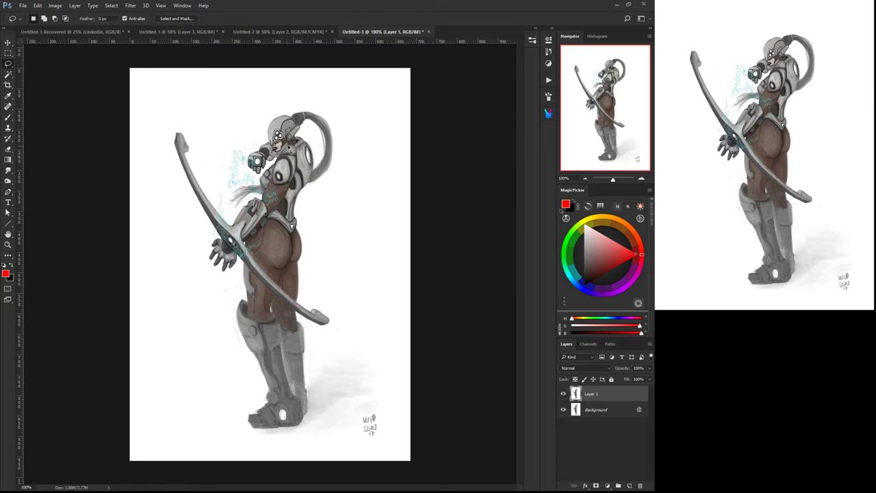
pyautogui.moveTo(289, 147)
pyautogui.mouseDown()
pyautogui.moveTo(312, 129)
pyautogui.moveTo(319, 173)
pyautogui.moveTo(313, 127)
pyautogui.moveTo(301, 128)
pyautogui.moveTo(290, 114)
pyautogui.moveTo(264, 116)
pyautogui.moveTo(264, 138)
pyautogui.moveTo(278, 152)
pyautogui.mouseUp()
pyautogui.rightClick(277, 149)
pyautogui.click(248, 119)
pyautogui.click(250, 92)
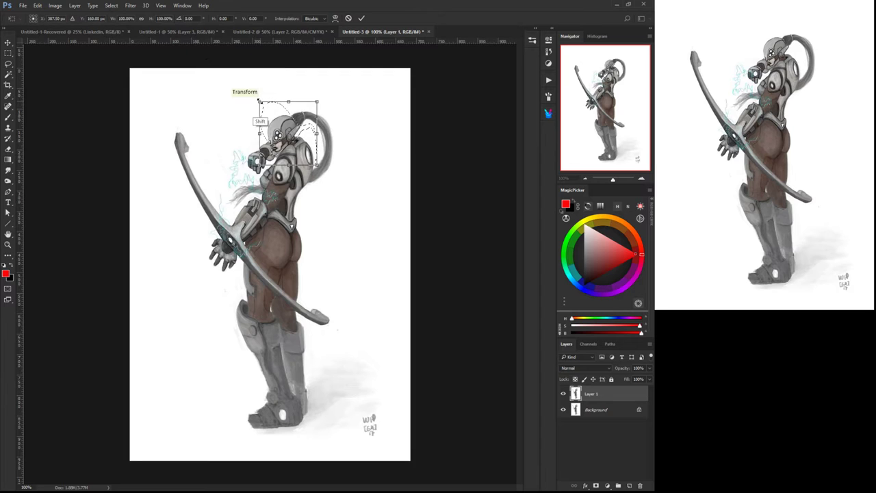
pyautogui.moveTo(260, 101); pyautogui.dragTo(249, 90)
pyautogui.moveTo(270, 128); pyautogui.dragTo(273, 135)
pyautogui.press('Return')
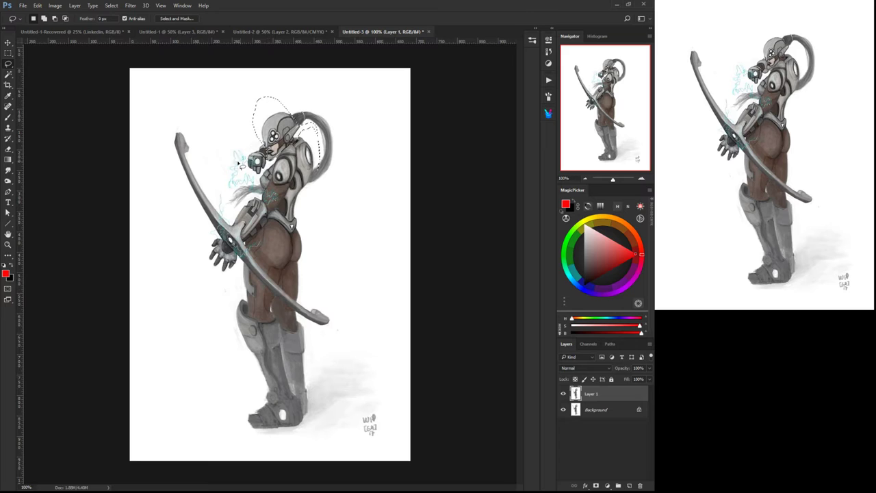
pyautogui.hotkey('ctrl', 'd')
# Lasso the archer's lower legs and boots, warp them shorter by pulling the feet upward and inward, and deselect.
pyautogui.moveTo(227, 293)
pyautogui.mouseDown()
pyautogui.moveTo(219, 316)
pyautogui.moveTo(242, 442)
pyautogui.moveTo(308, 442)
pyautogui.moveTo(335, 408)
pyautogui.moveTo(323, 341)
pyautogui.moveTo(272, 307)
pyautogui.mouseUp()
pyautogui.rightClick(248, 324)
pyautogui.click(213, 292)
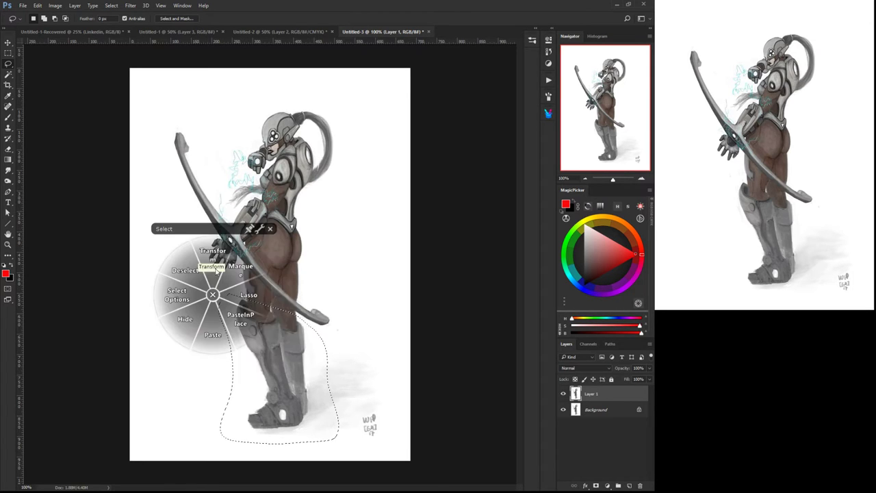
pyautogui.click(211, 265)
pyautogui.rightClick(219, 329)
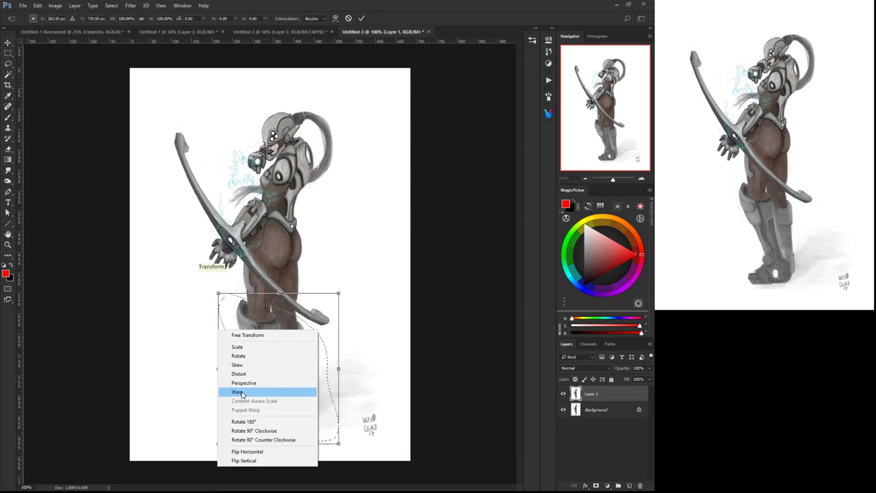
pyautogui.click(239, 392)
pyautogui.moveTo(225, 428); pyautogui.dragTo(237, 423)
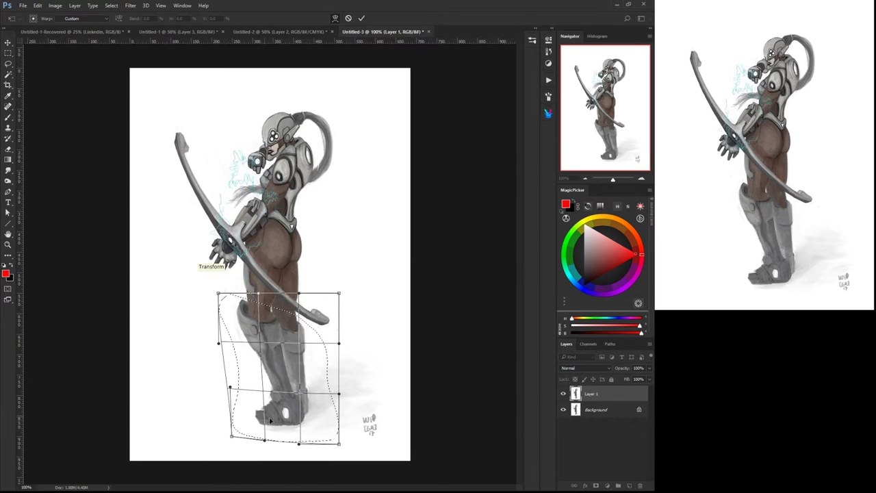
pyautogui.moveTo(299, 431)
pyautogui.mouseDown()
pyautogui.moveTo(295, 407)
pyautogui.moveTo(297, 422)
pyautogui.mouseUp()
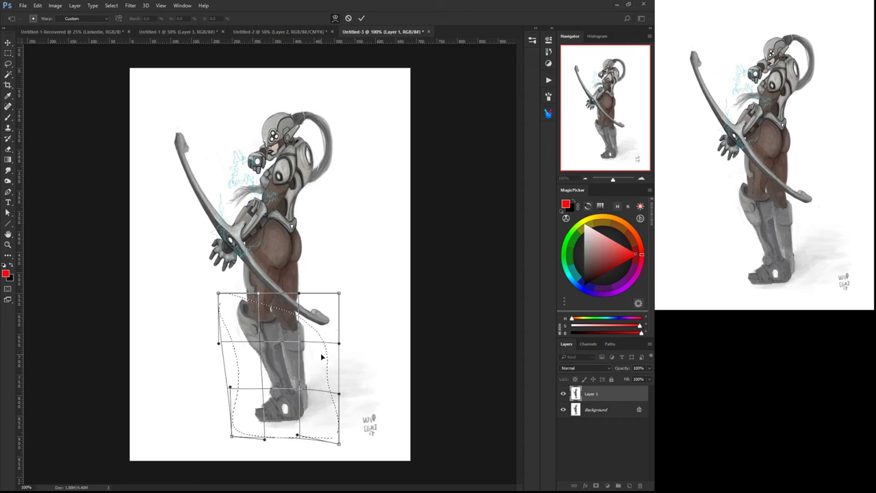
pyautogui.moveTo(322, 356); pyautogui.dragTo(323, 354)
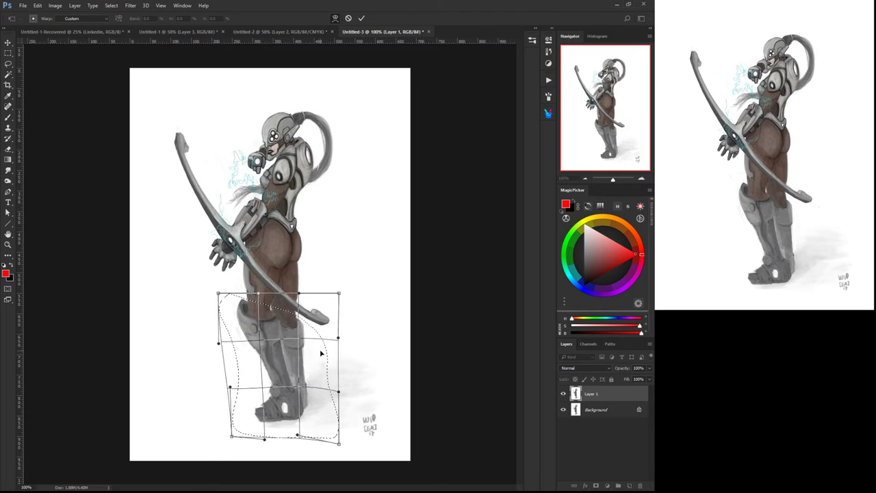
pyautogui.moveTo(227, 308); pyautogui.dragTo(232, 304)
pyautogui.moveTo(317, 421); pyautogui.dragTo(337, 423)
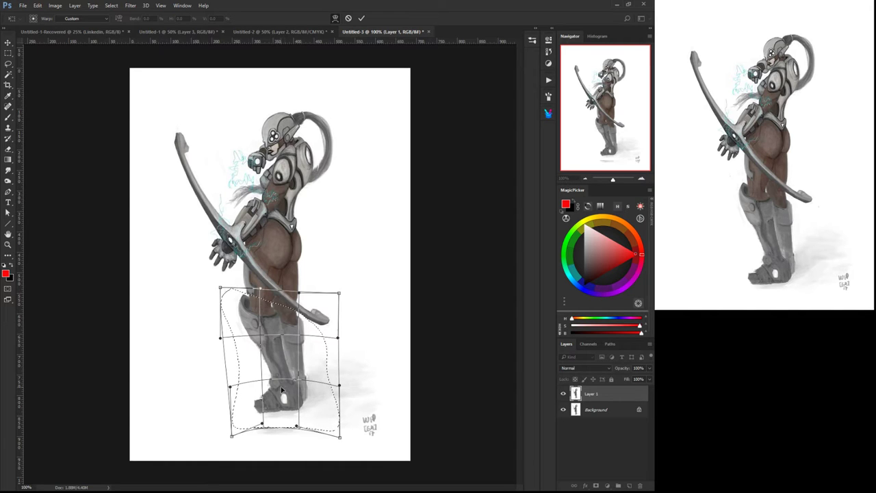
pyautogui.press('Return')
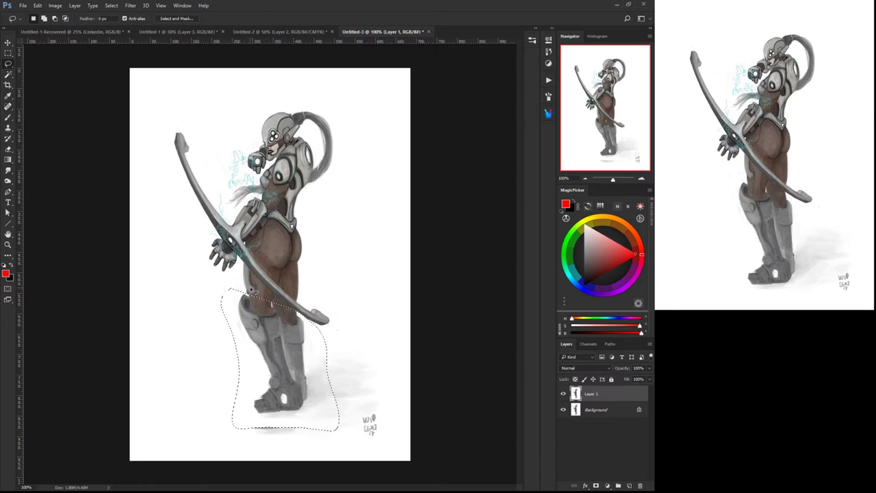
pyautogui.rightClick(265, 238)
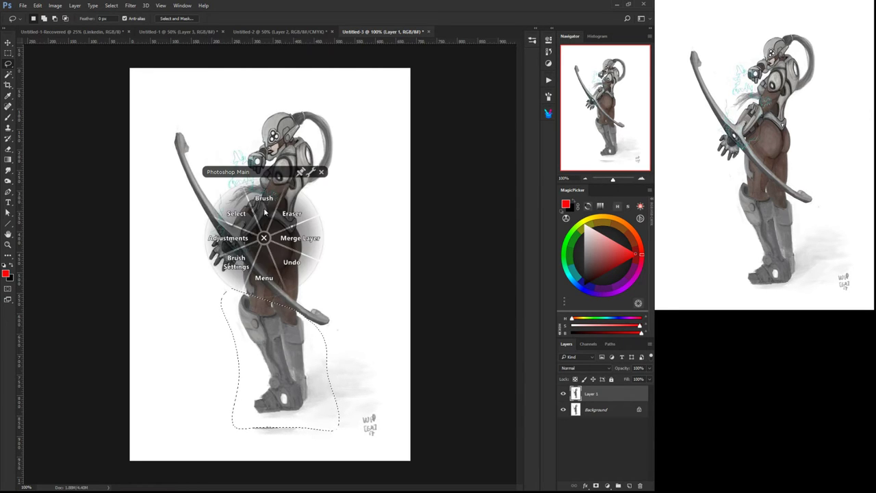
pyautogui.click(231, 209)
pyautogui.click(209, 187)
# Switch to the Brush, add a new layer above Layer 1 and set the paint colour to red.
pyautogui.rightClick(202, 195)
pyautogui.click(203, 159)
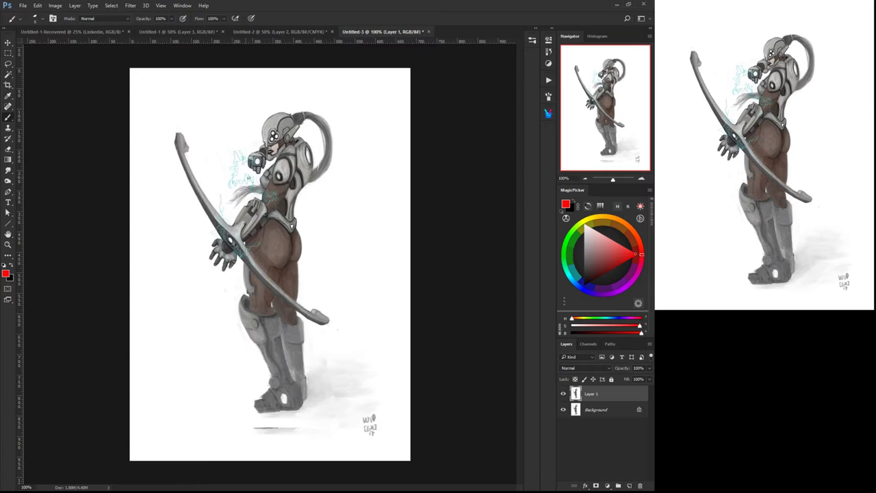
pyautogui.keyDown('alt'); pyautogui.click(306, 169); pyautogui.keyUp('alt')
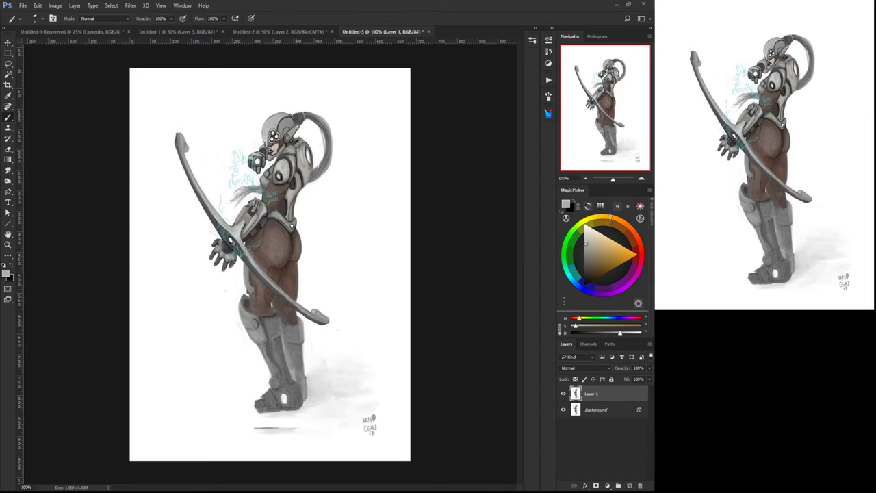
pyautogui.rightClick(316, 192)
pyautogui.click(313, 224)
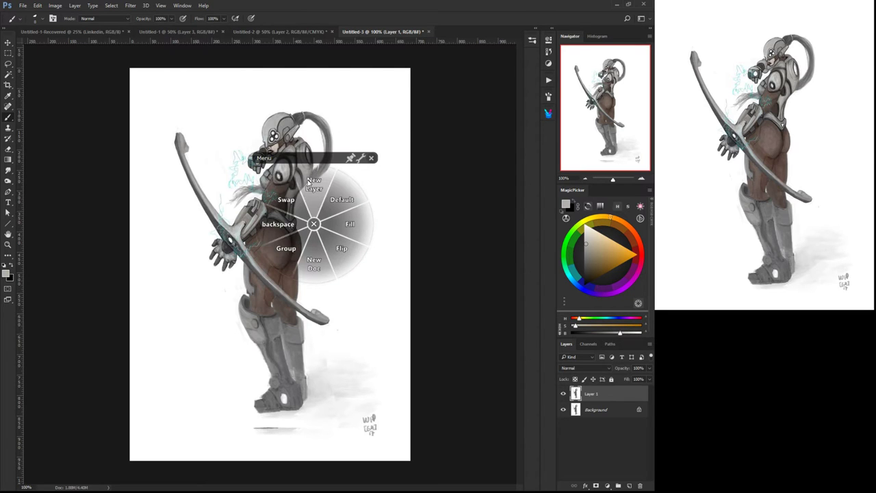
pyautogui.click(313, 193)
pyautogui.click(397, 153)
pyautogui.click(642, 257)
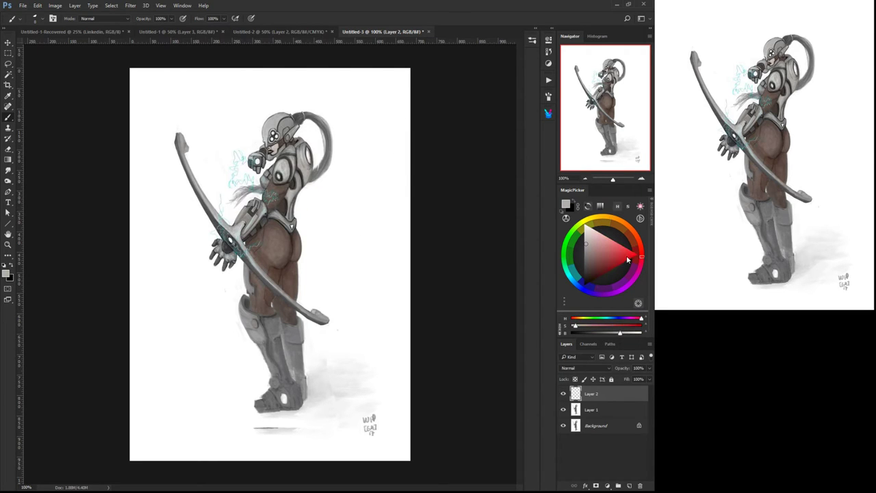
pyautogui.click(627, 257)
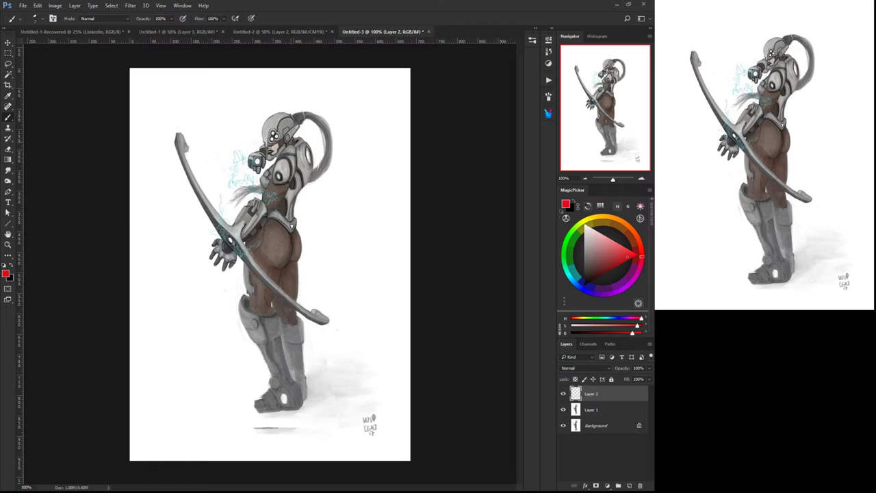
# Draw red guide contours over the archer's chest, shoulder and side, then hide that sketch layer.
pyautogui.moveTo(291, 139)
pyautogui.mouseDown()
pyautogui.moveTo(304, 163)
pyautogui.moveTo(298, 194)
pyautogui.moveTo(306, 174)
pyautogui.mouseUp()
pyautogui.moveTo(283, 152); pyautogui.dragTo(306, 158)
pyautogui.moveTo(280, 160)
pyautogui.mouseDown()
pyautogui.moveTo(274, 171)
pyautogui.moveTo(291, 204)
pyautogui.mouseUp()
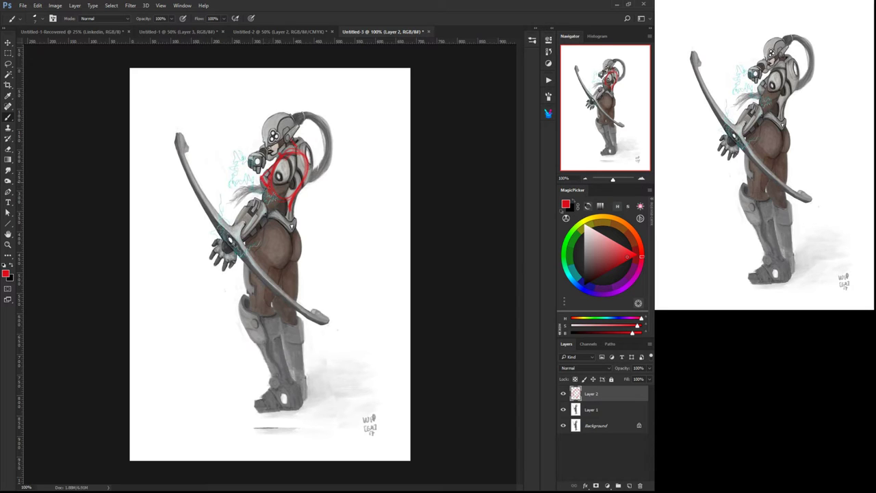
pyautogui.moveTo(284, 170); pyautogui.dragTo(298, 167)
pyautogui.click(563, 395)
# On Layer 1, lasso the bow, the arm holding it and the chest, and copy them to a new layer.
pyautogui.click(577, 409)
pyautogui.press('l')
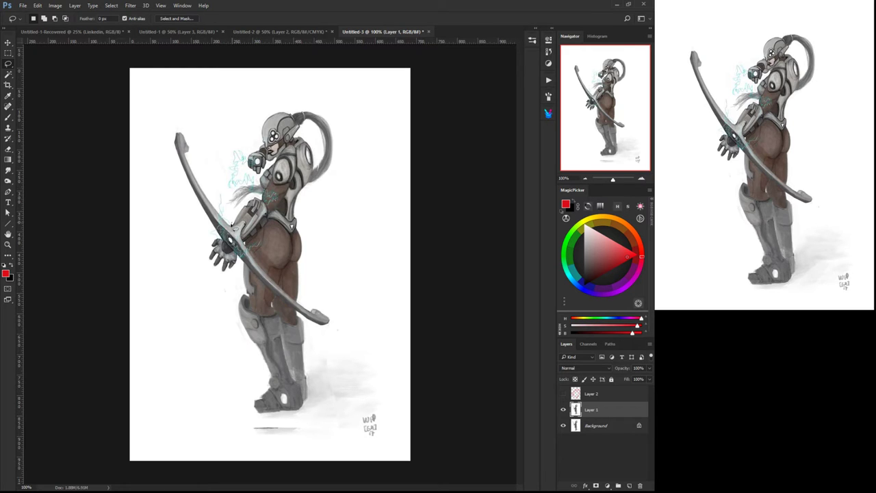
pyautogui.moveTo(231, 226)
pyautogui.mouseDown()
pyautogui.moveTo(201, 181)
pyautogui.moveTo(180, 112)
pyautogui.moveTo(169, 189)
pyautogui.moveTo(221, 283)
pyautogui.moveTo(241, 262)
pyautogui.moveTo(240, 270)
pyautogui.moveTo(315, 326)
pyautogui.moveTo(352, 329)
pyautogui.moveTo(278, 289)
pyautogui.moveTo(247, 255)
pyautogui.moveTo(284, 199)
pyautogui.moveTo(255, 161)
pyautogui.moveTo(275, 175)
pyautogui.moveTo(277, 204)
pyautogui.moveTo(254, 198)
pyautogui.moveTo(240, 206)
pyautogui.moveTo(237, 228)
pyautogui.mouseUp()
pyautogui.rightClick(237, 230)
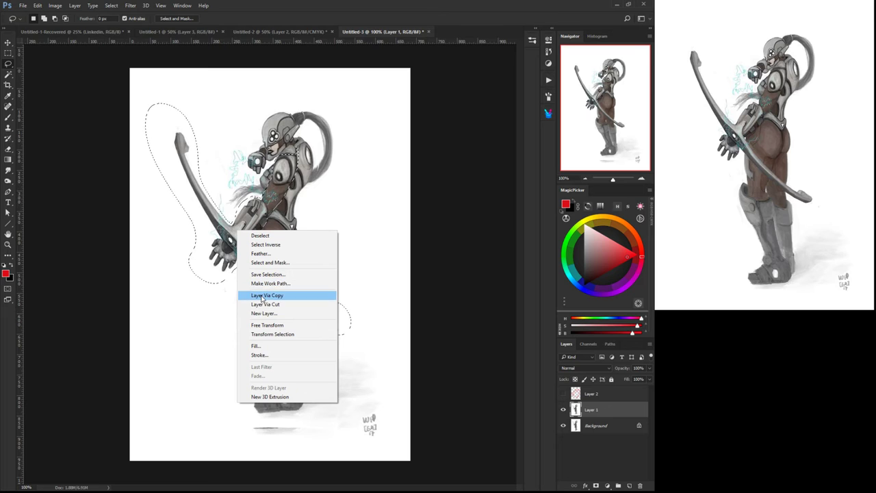
pyautogui.click(263, 297)
# Transform the copied bow and arm by shifting them toward the archer's front and rotating them clockwise until the bow is more upright.
pyautogui.middleClick(256, 299)
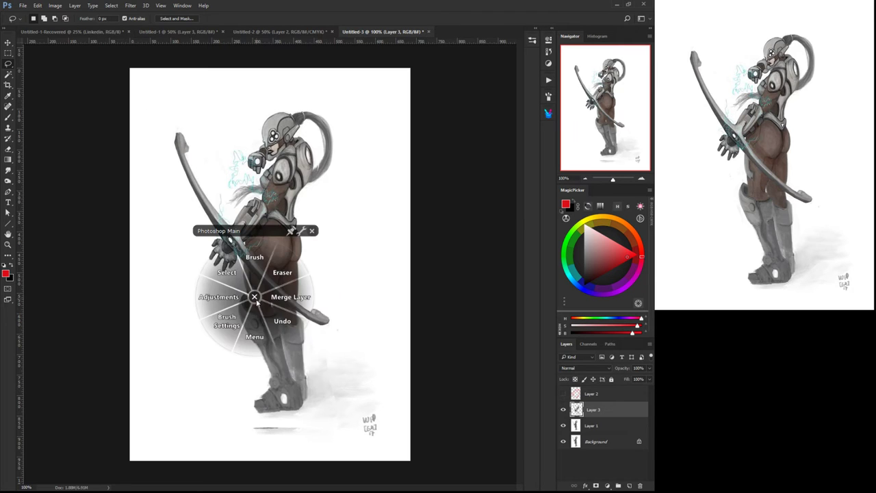
pyautogui.click(222, 268)
pyautogui.click(220, 235)
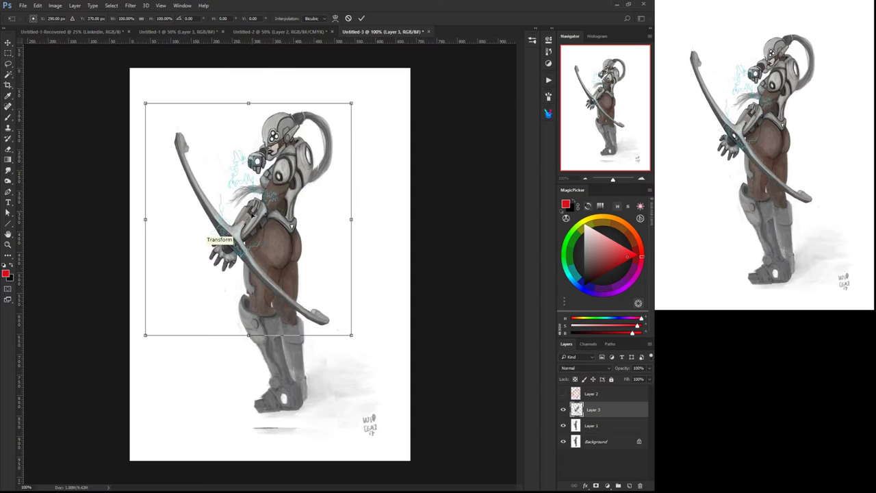
pyautogui.moveTo(274, 197); pyautogui.dragTo(261, 198)
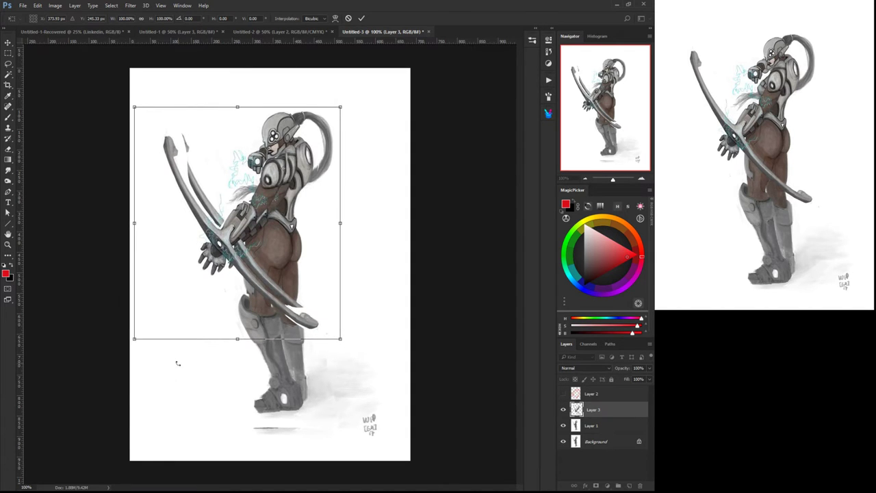
pyautogui.moveTo(177, 363); pyautogui.dragTo(145, 316)
pyautogui.moveTo(228, 220); pyautogui.dragTo(226, 218)
pyautogui.moveTo(235, 366); pyautogui.dragTo(229, 363)
pyautogui.press('Return')
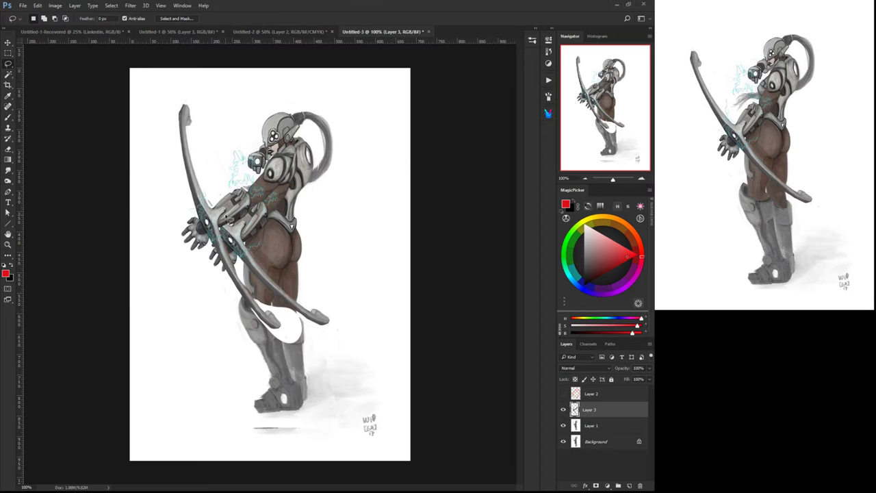
# On Layer 1, paint over the old bow across the upper thigh with an enlarged brush and sampled brown and grey tones.
pyautogui.rightClick(234, 228)
pyautogui.click(232, 198)
pyautogui.click(577, 427)
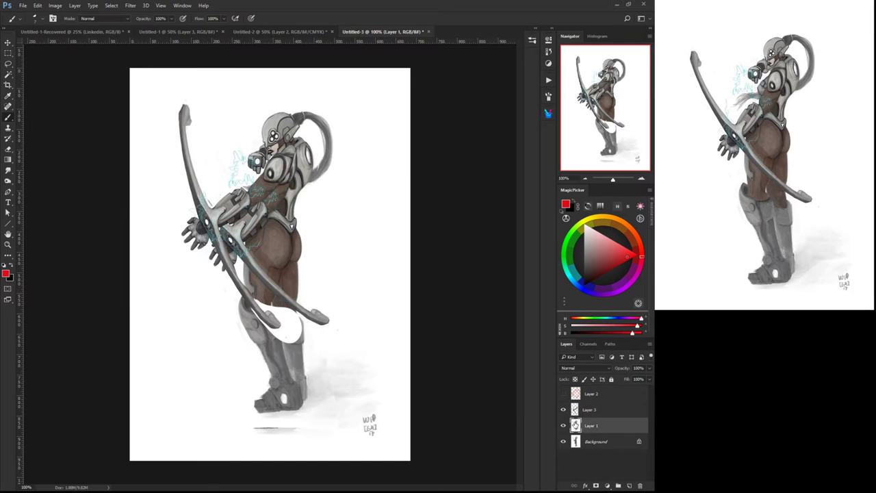
pyautogui.keyDown('alt'); pyautogui.click(259, 281); pyautogui.keyUp('alt')
pyautogui.press(']')
pyautogui.press(']')
pyautogui.press(']')
pyautogui.press(']')
pyautogui.press(']')
pyautogui.press(']')
pyautogui.moveTo(262, 270); pyautogui.dragTo(263, 281)
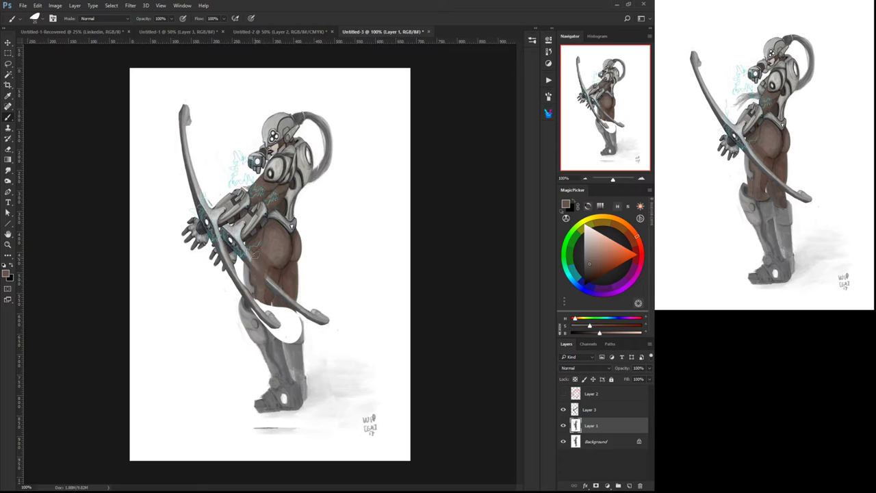
pyautogui.keyDown('alt'); pyautogui.click(249, 291); pyautogui.keyUp('alt')
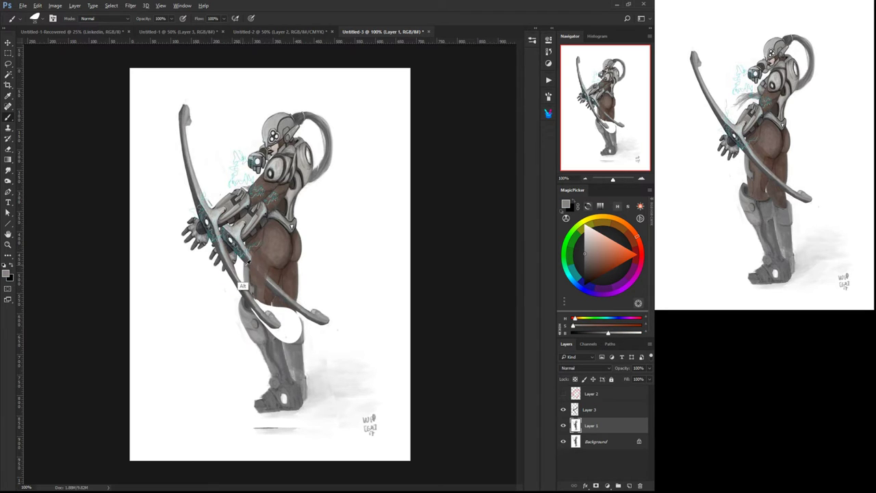
pyautogui.keyDown('alt'); pyautogui.click(308, 301); pyautogui.keyUp('alt')
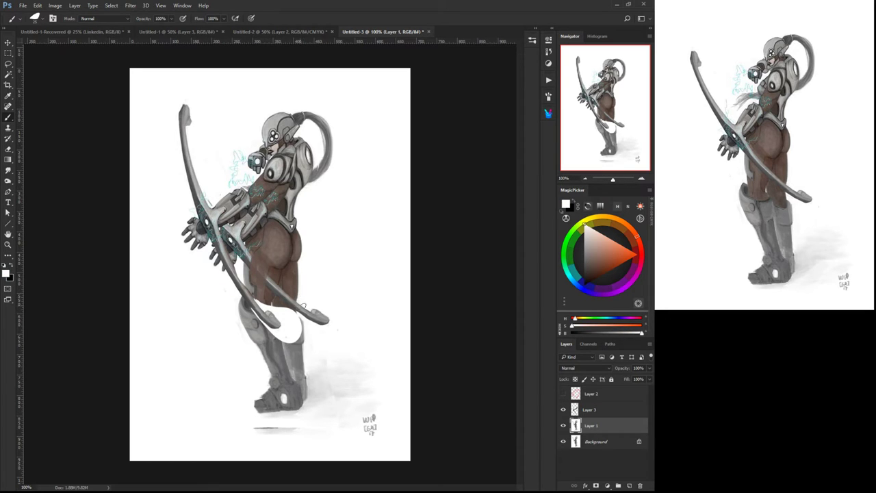
# On Layer 3, select the white patch beside the lower bow tip with the Magic Wand, delete it and deselect.
pyautogui.keyDown('ctrl'); pyautogui.click(293, 327); pyautogui.keyUp('ctrl')
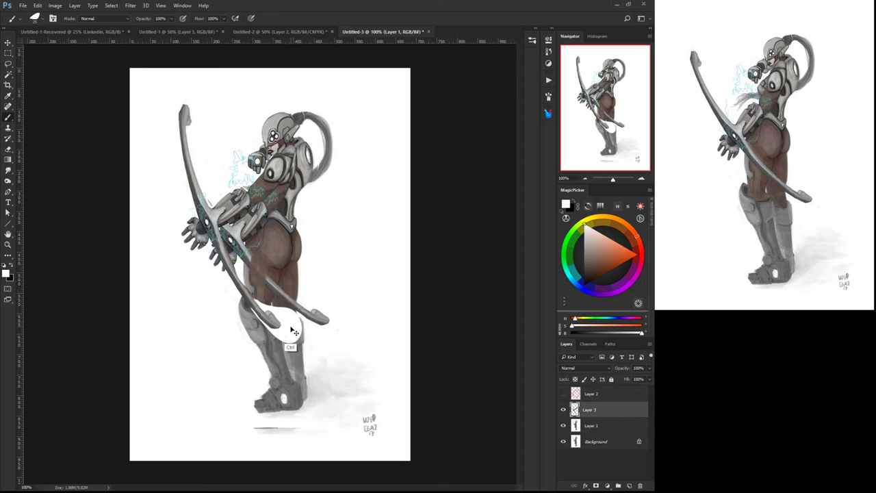
pyautogui.click(8, 74)
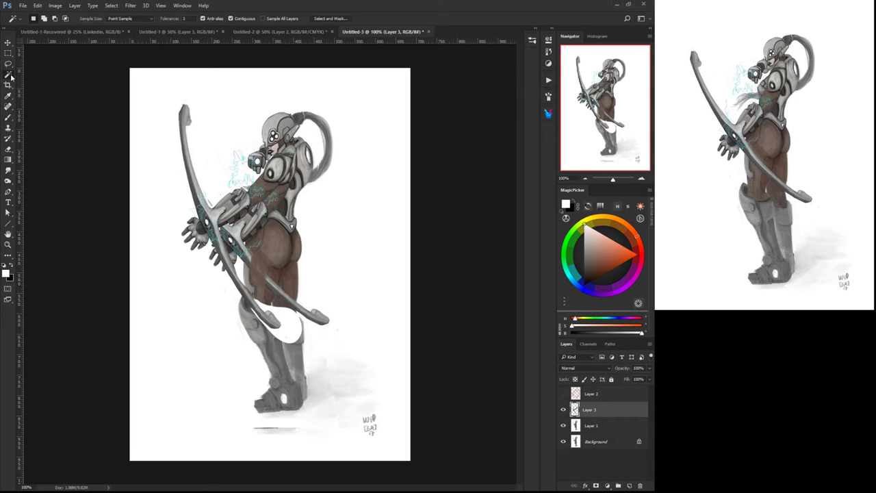
pyautogui.click(285, 338)
pyautogui.rightClick(297, 347)
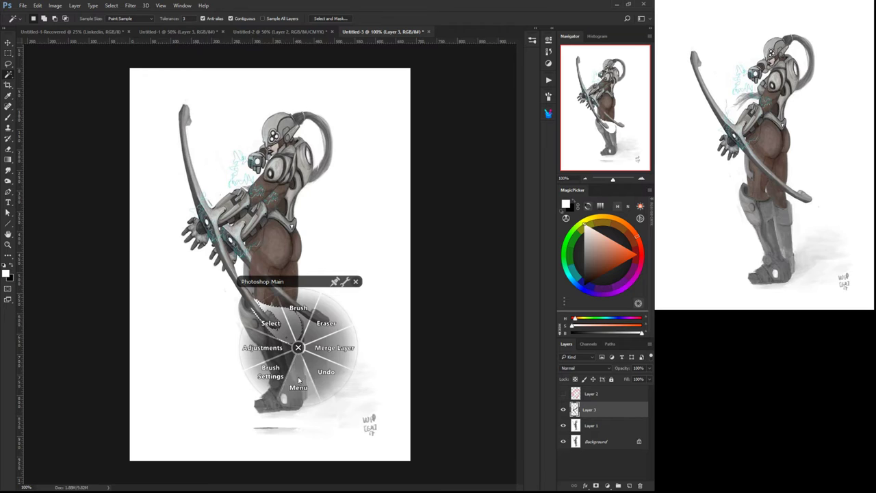
pyautogui.click(291, 382)
pyautogui.click(252, 381)
pyautogui.rightClick(241, 364)
pyautogui.click(220, 342)
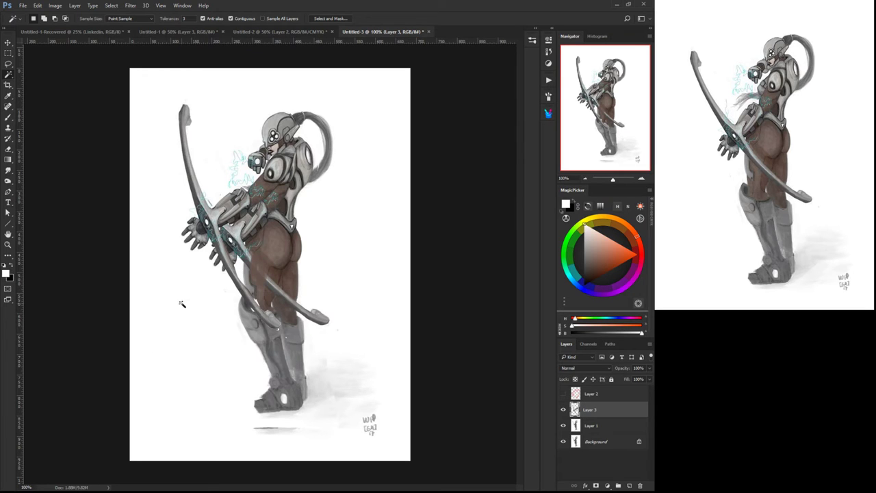
# On Layer 1, brush over the old bow crossing the thighs and knee with sampled leg greys and browns.
pyautogui.middleClick(198, 314)
pyautogui.click(199, 276)
pyautogui.click(581, 424)
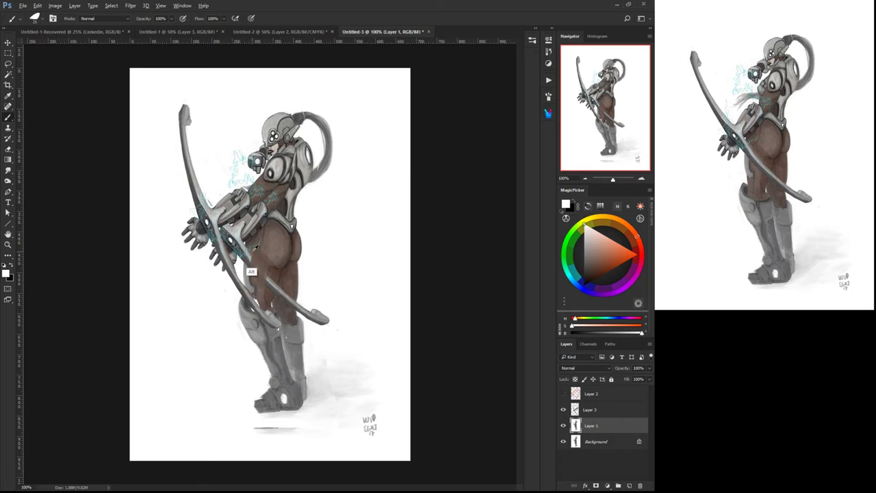
pyautogui.keyDown('alt'); pyautogui.click(248, 290); pyautogui.keyUp('alt')
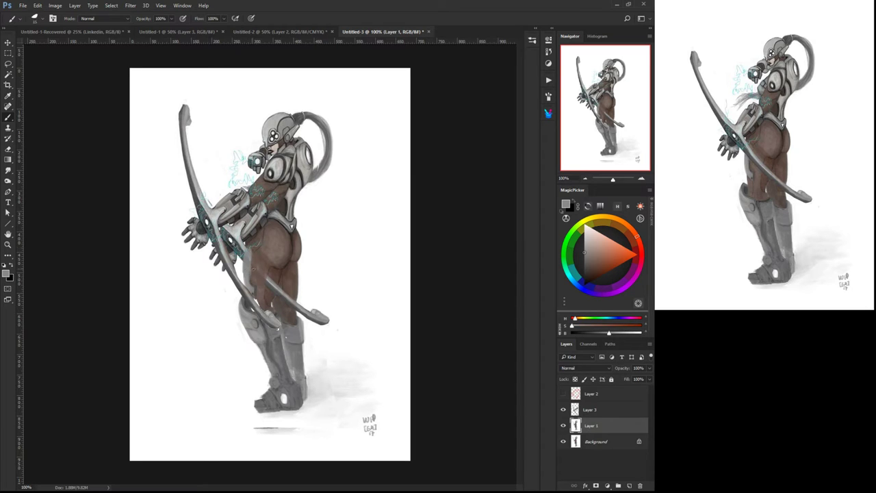
pyautogui.keyDown('alt'); pyautogui.click(291, 309); pyautogui.keyUp('alt')
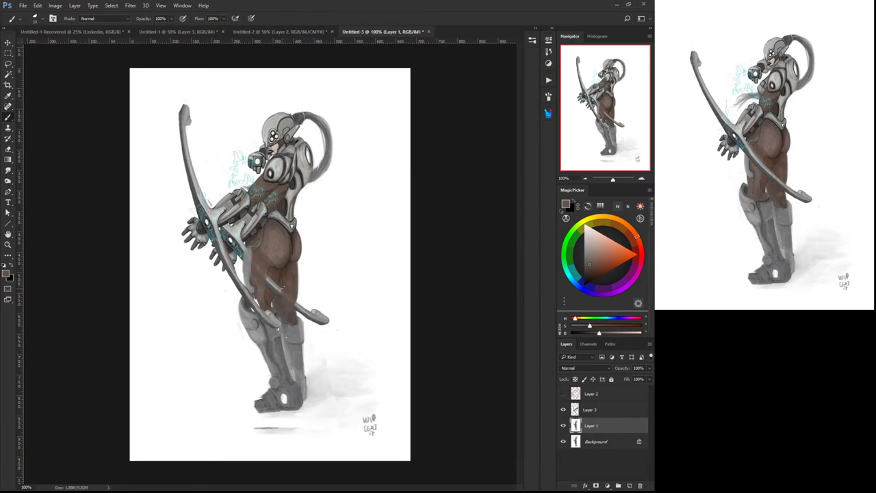
pyautogui.keyDown('alt'); pyautogui.click(268, 316); pyautogui.keyUp('alt')
# Paint white over the old bow tip, the old hand and forearm, and the blue scribbles in front of the body.
pyautogui.keyDown('alt'); pyautogui.click(313, 301); pyautogui.keyUp('alt')
pyautogui.moveTo(300, 309)
pyautogui.mouseDown()
pyautogui.moveTo(318, 295)
pyautogui.moveTo(332, 328)
pyautogui.mouseUp()
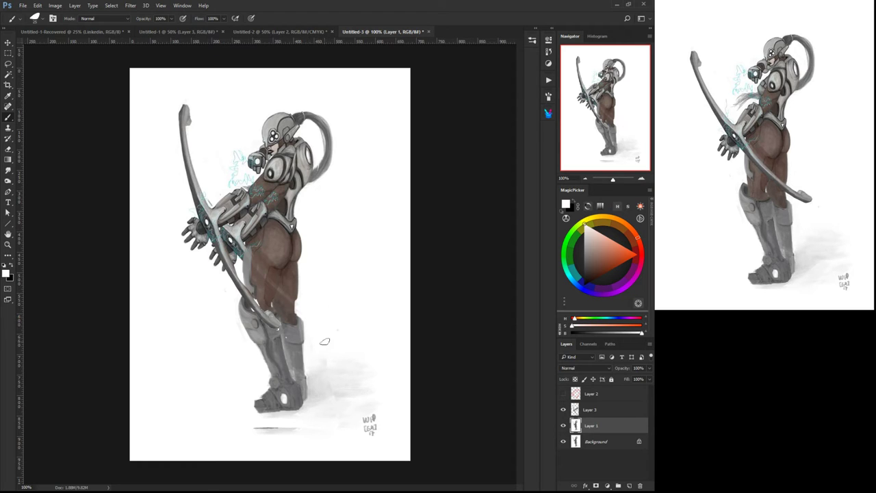
pyautogui.moveTo(207, 295)
pyautogui.mouseDown()
pyautogui.moveTo(213, 257)
pyautogui.moveTo(238, 241)
pyautogui.moveTo(242, 214)
pyautogui.moveTo(233, 228)
pyautogui.moveTo(237, 264)
pyautogui.moveTo(241, 217)
pyautogui.mouseUp()
pyautogui.moveTo(236, 185); pyautogui.dragTo(231, 171)
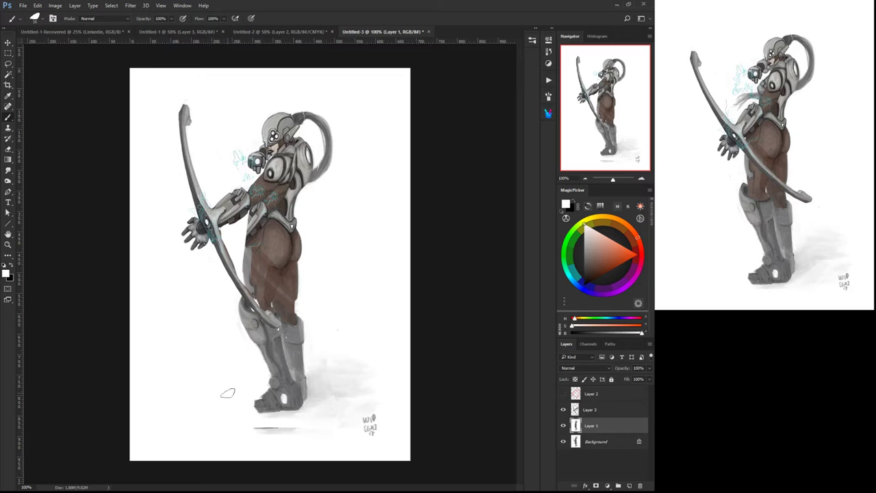
# Repaint the abdomen, chest underside and hip belt with sampled browns and greys, covering the remains of the old forearm.
pyautogui.keyDown('alt'); pyautogui.click(281, 188); pyautogui.keyUp('alt')
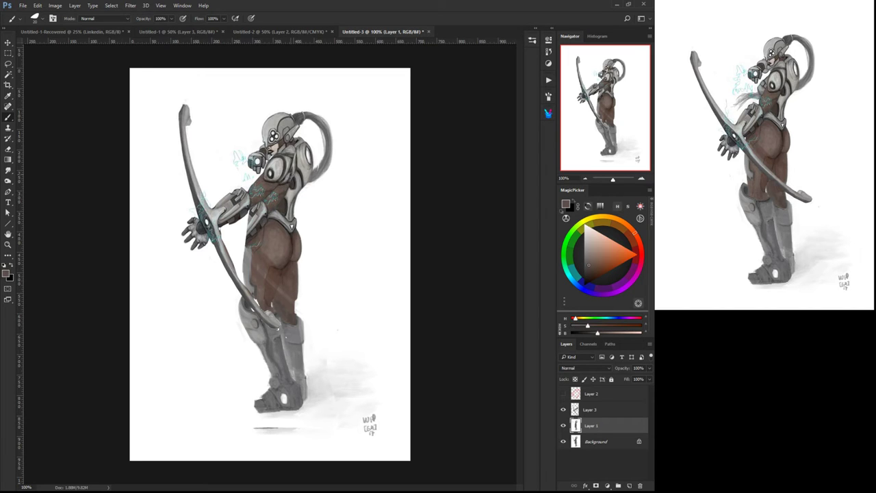
pyautogui.keyDown('alt'); pyautogui.click(297, 177); pyautogui.keyUp('alt')
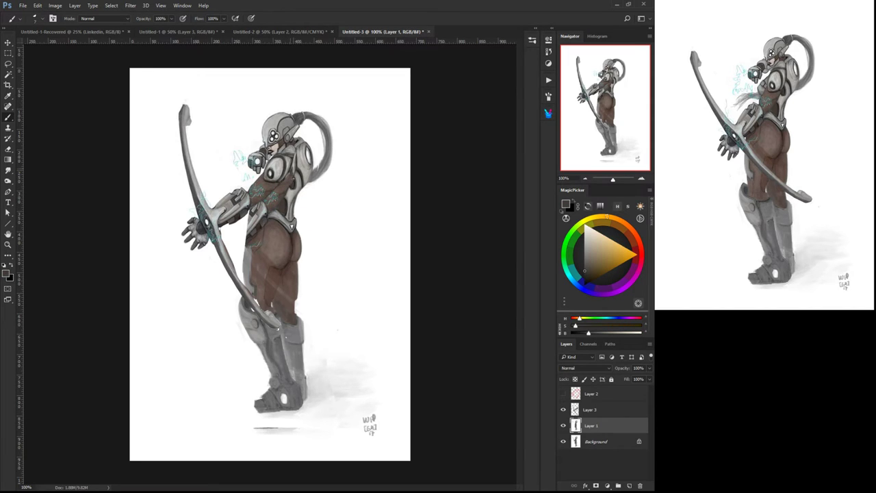
pyautogui.keyDown('alt'); pyautogui.click(298, 196); pyautogui.keyUp('alt')
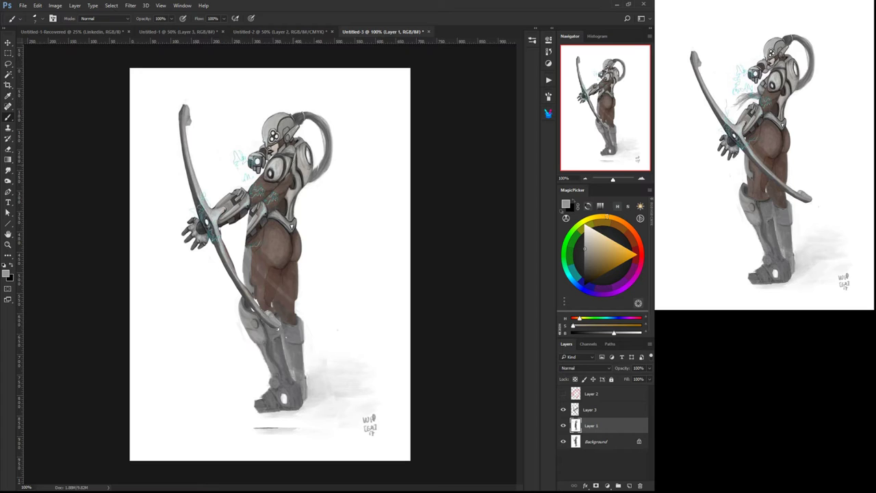
pyautogui.keyDown('alt'); pyautogui.click(289, 165); pyautogui.keyUp('alt')
pyautogui.keyDown('alt'); pyautogui.click(264, 233); pyautogui.keyUp('alt')
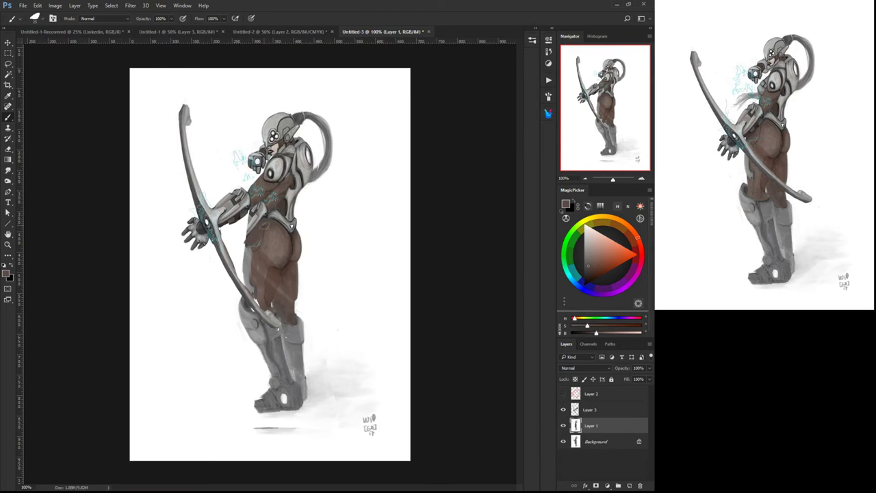
pyautogui.keyDown('alt'); pyautogui.click(251, 251); pyautogui.keyUp('alt')
pyautogui.keyDown('alt'); pyautogui.click(273, 212); pyautogui.keyUp('alt')
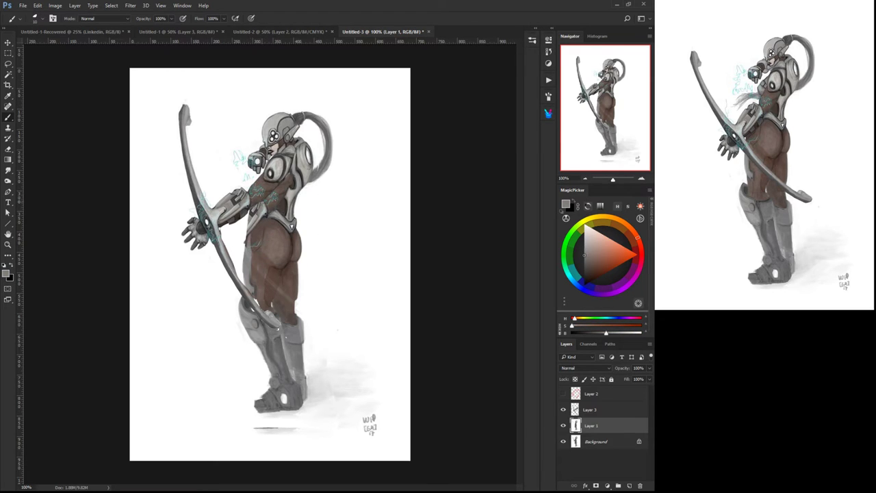
pyautogui.keyDown('alt'); pyautogui.click(275, 204); pyautogui.keyUp('alt')
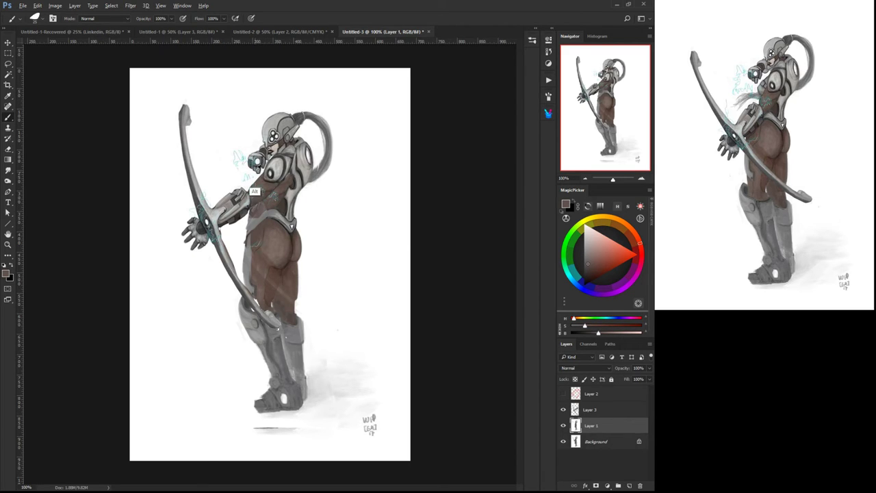
# Lasso the raised hand near the face, place a duplicate farther in front of the face, and deselect.
pyautogui.click(9, 63)
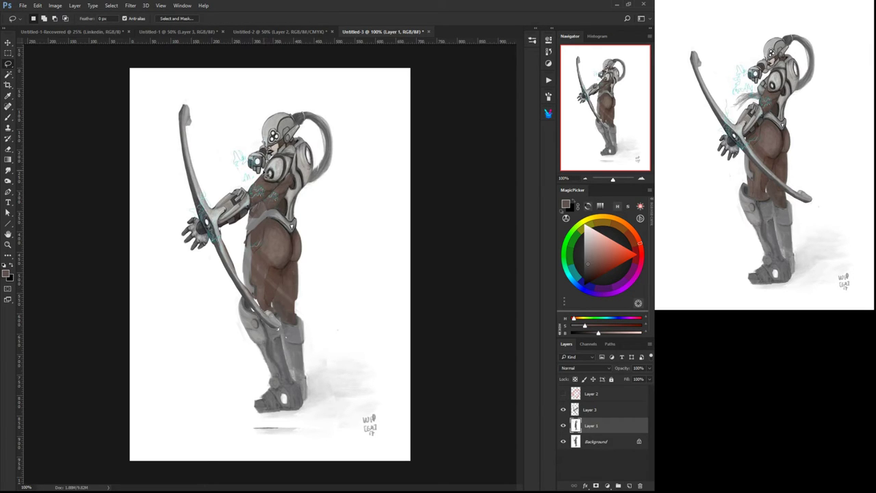
pyautogui.moveTo(264, 173)
pyautogui.mouseDown()
pyautogui.moveTo(242, 178)
pyautogui.moveTo(265, 143)
pyautogui.moveTo(239, 162)
pyautogui.mouseUp()
pyautogui.rightClick(243, 154)
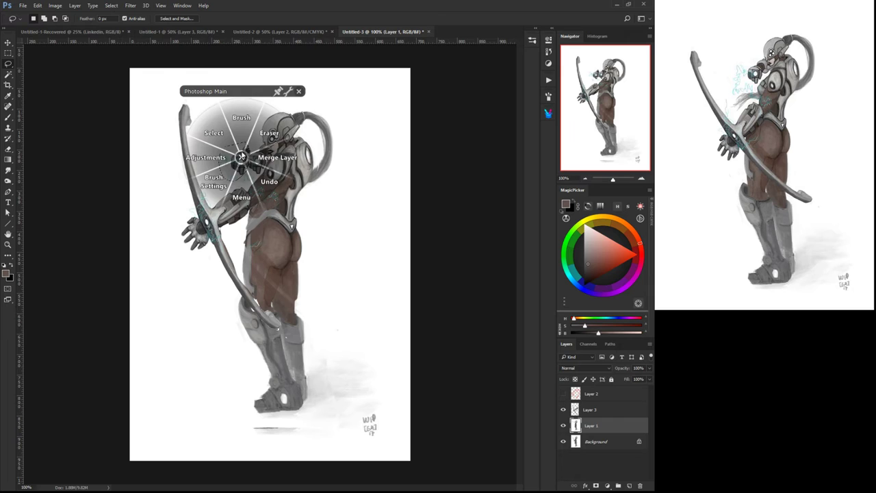
pyautogui.click(215, 124)
pyautogui.click(243, 121)
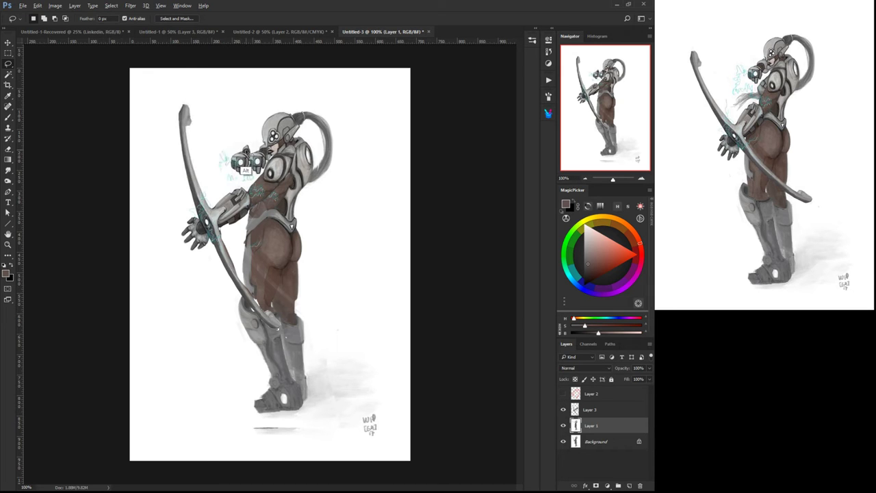
pyautogui.rightClick(245, 151)
pyautogui.click(245, 121)
# Brush in a dark forearm from the duplicated hand to the chin and paint white over the original hand.
pyautogui.rightClick(247, 152)
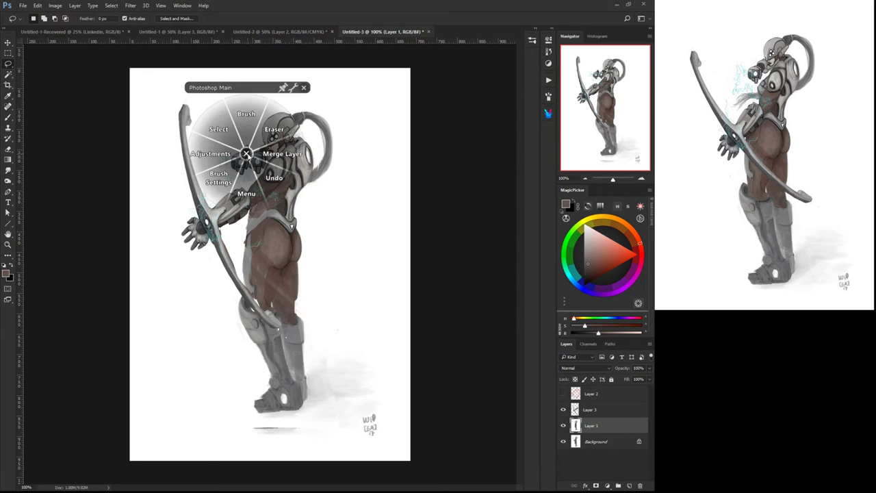
pyautogui.click(245, 132)
pyautogui.keyDown('alt'); pyautogui.click(249, 147); pyautogui.keyUp('alt')
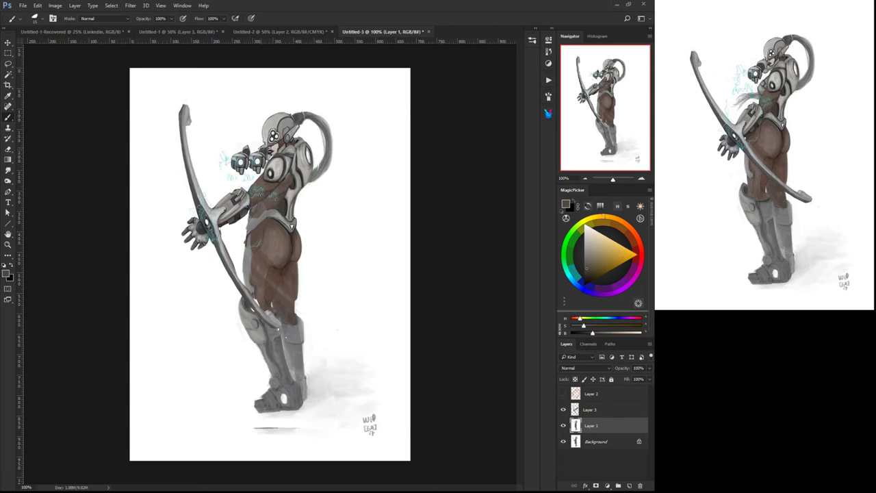
pyautogui.keyDown('alt'); pyautogui.click(247, 152); pyautogui.keyUp('alt')
pyautogui.keyDown('alt'); pyautogui.click(253, 173); pyautogui.keyUp('alt')
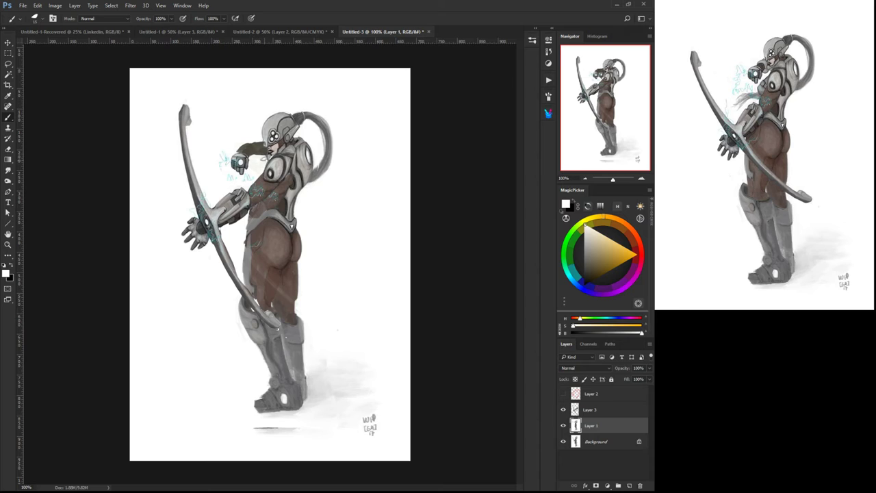
pyautogui.moveTo(260, 165)
pyautogui.mouseDown()
pyautogui.moveTo(266, 161)
pyautogui.moveTo(266, 169)
pyautogui.mouseUp()
# Lasso the raised hand and forearm, tilt them slightly downward and away from the face, and deselect.
pyautogui.click(9, 63)
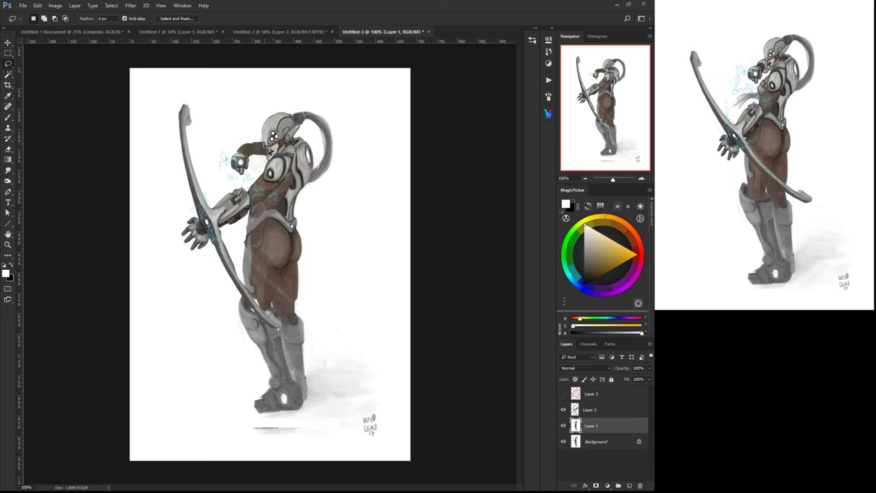
pyautogui.moveTo(259, 171)
pyautogui.mouseDown()
pyautogui.moveTo(221, 178)
pyautogui.moveTo(226, 127)
pyautogui.moveTo(242, 145)
pyautogui.moveTo(235, 167)
pyautogui.mouseUp()
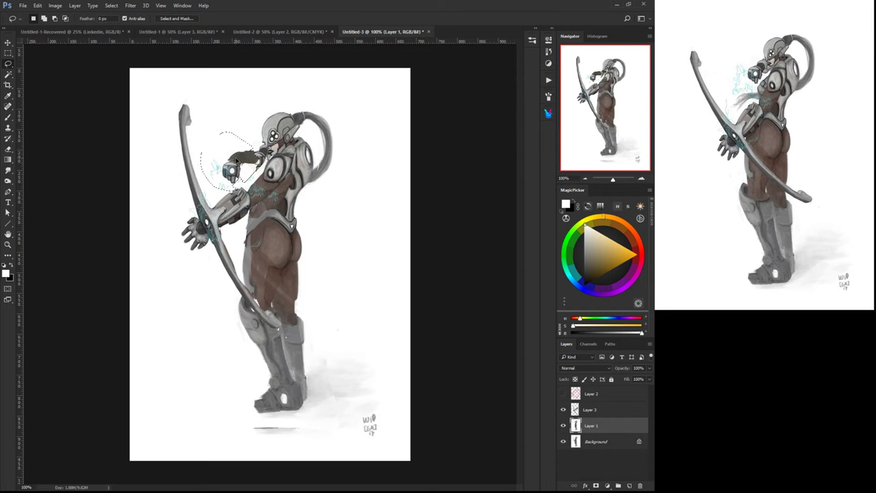
pyautogui.click(197, 174)
# Paint the raised arm's thicker form between hand and shoulder with sampled dark tones, using a smaller brush for details.
pyautogui.rightClick(201, 180)
pyautogui.click(201, 164)
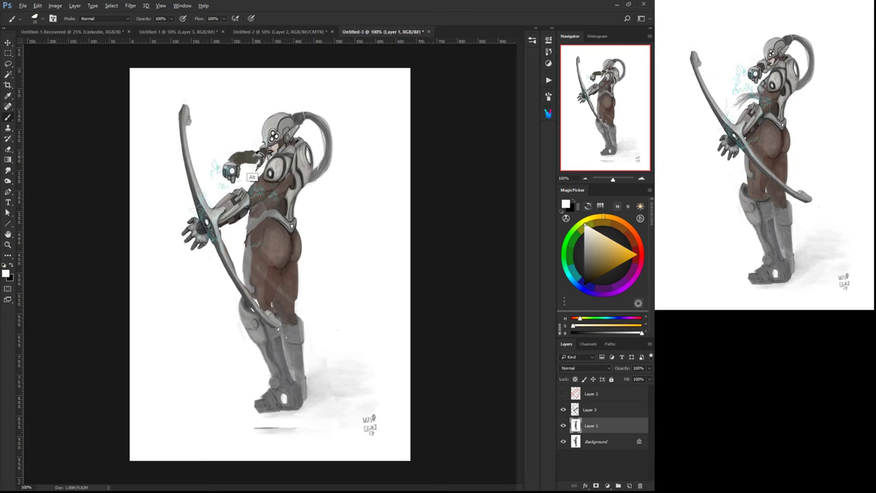
pyautogui.keyDown('alt'); pyautogui.click(254, 179); pyautogui.keyUp('alt')
pyautogui.moveTo(260, 156)
pyautogui.mouseDown()
pyautogui.moveTo(263, 144)
pyautogui.moveTo(229, 157)
pyautogui.moveTo(263, 147)
pyautogui.mouseUp()
pyautogui.keyDown('alt'); pyautogui.click(256, 168); pyautogui.keyUp('alt')
pyautogui.keyDown('alt'); pyautogui.click(263, 166); pyautogui.keyUp('alt')
pyautogui.press('[')
pyautogui.press('[')
pyautogui.press('[')
pyautogui.press('[')
pyautogui.keyDown('alt'); pyautogui.click(253, 162); pyautogui.keyUp('alt')
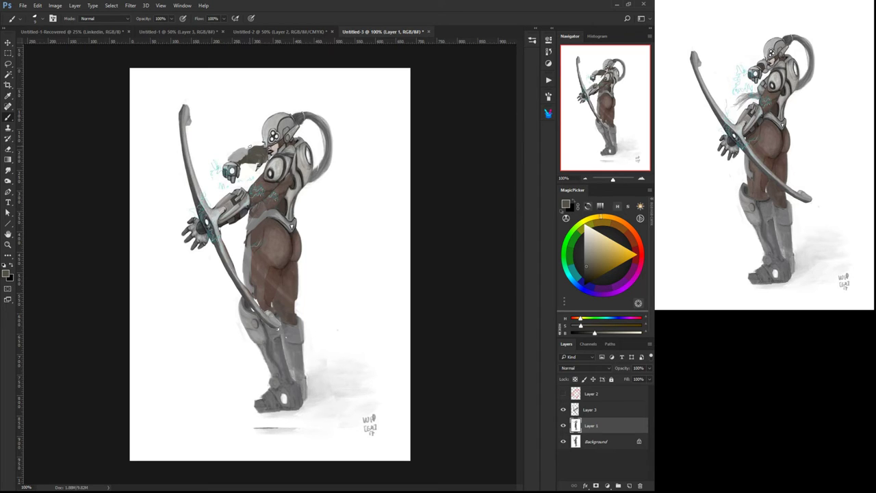
# Paint the front of the chest below the raised arm with sampled brown, cleaning its outline with white.
pyautogui.keyDown('alt'); pyautogui.click(265, 206); pyautogui.keyUp('alt')
pyautogui.moveTo(264, 165); pyautogui.dragTo(251, 174)
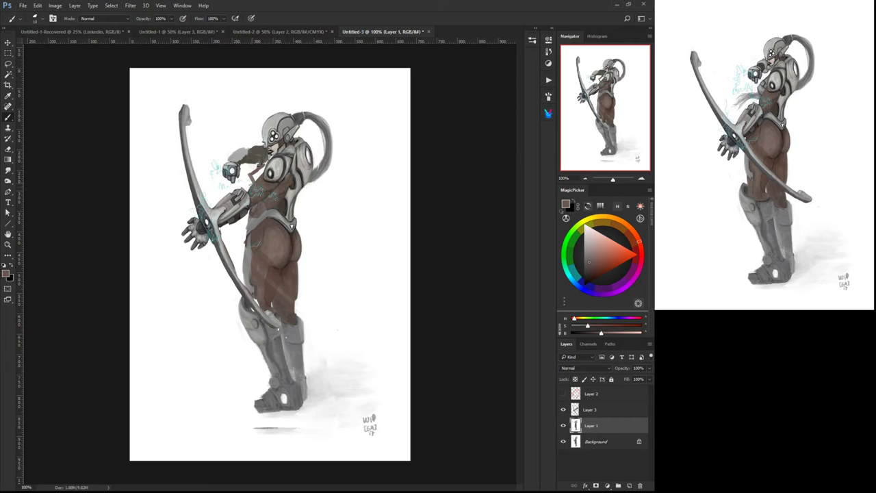
pyautogui.moveTo(264, 171); pyautogui.dragTo(248, 182)
pyautogui.keyDown('alt'); pyautogui.click(253, 169); pyautogui.keyUp('alt')
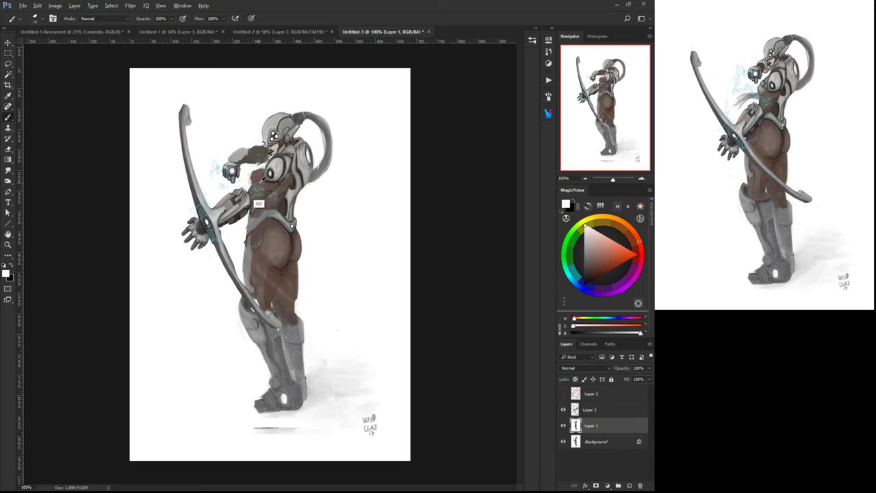
pyautogui.keyDown('alt'); pyautogui.click(278, 247); pyautogui.keyUp('alt')
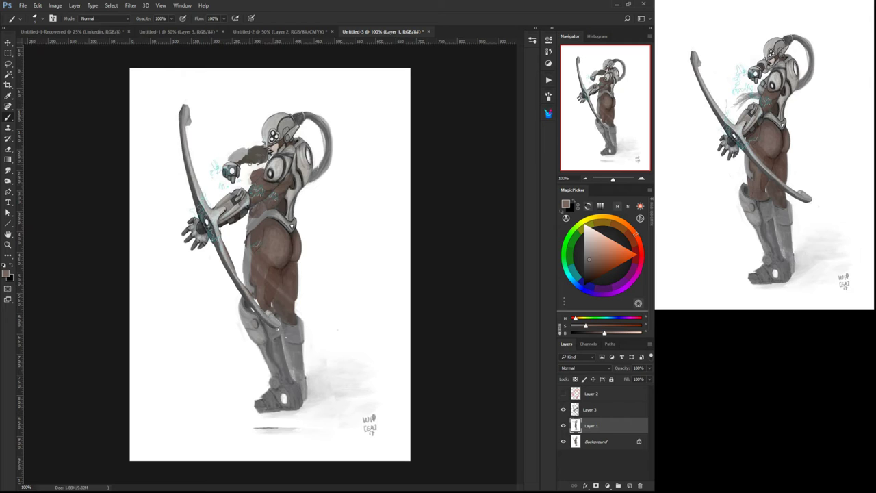
pyautogui.click(575, 410)
pyautogui.rightClick(223, 235)
pyautogui.click(249, 236)
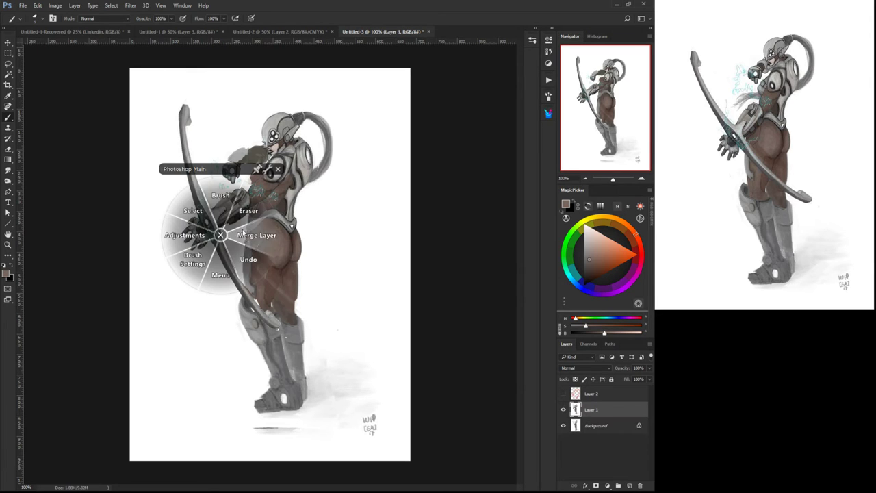
pyautogui.keyDown('alt'); pyautogui.click(254, 198); pyautogui.keyUp('alt')
pyautogui.keyDown('alt'); pyautogui.click(261, 197); pyautogui.keyUp('alt')
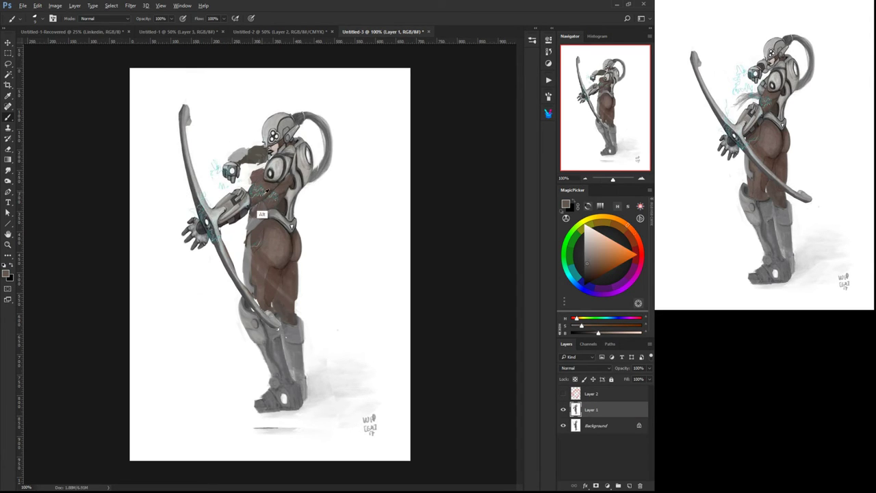
pyautogui.keyDown('alt'); pyautogui.click(278, 241); pyautogui.keyUp('alt')
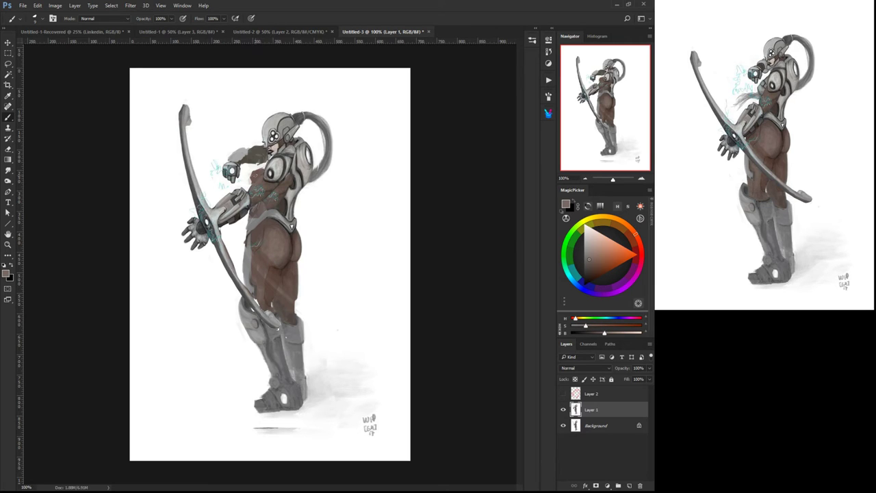
pyautogui.keyDown('alt'); pyautogui.click(254, 176); pyautogui.keyUp('alt')
pyautogui.hotkey('ctrl', 'shift', 'alt', 'e')
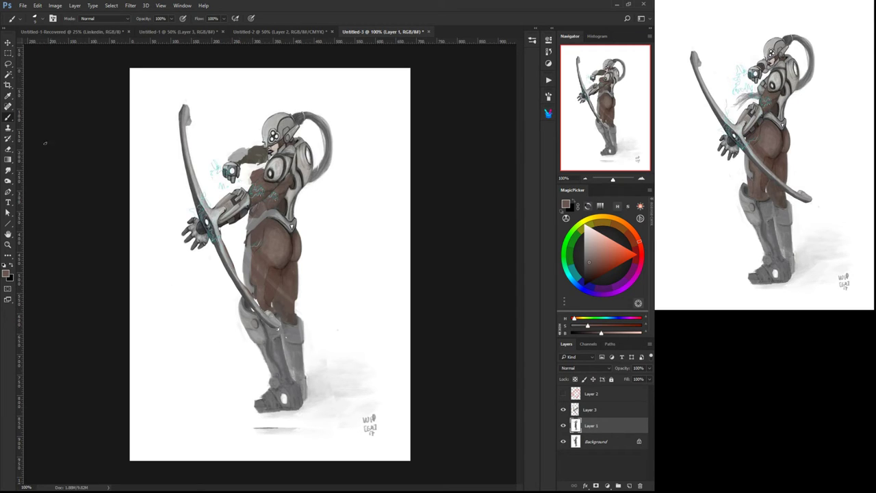
# Lasso the front leg from thigh to foot, rotate it forward ahead of the other leg, and deselect.
pyautogui.press('l')
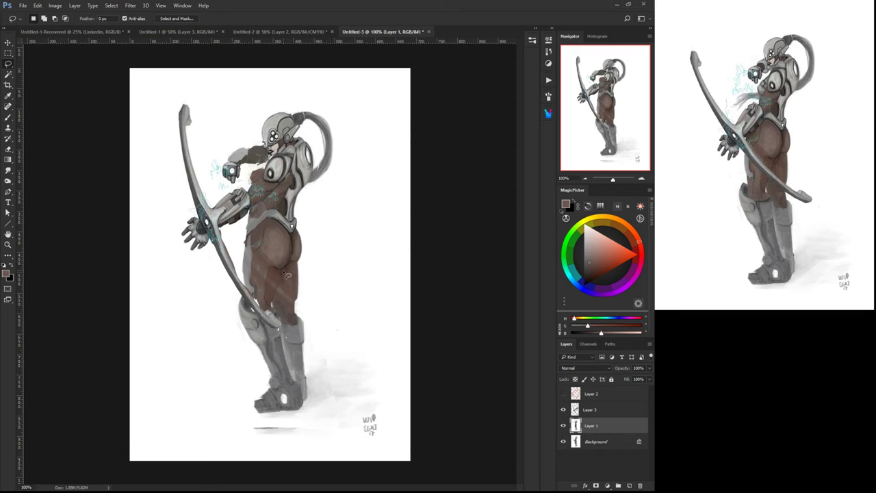
pyautogui.moveTo(285, 272)
pyautogui.mouseDown()
pyautogui.moveTo(235, 253)
pyautogui.moveTo(229, 312)
pyautogui.moveTo(262, 380)
pyautogui.moveTo(238, 413)
pyautogui.moveTo(276, 428)
pyautogui.moveTo(307, 420)
pyautogui.moveTo(273, 312)
pyautogui.moveTo(282, 269)
pyautogui.mouseUp()
pyautogui.rightClick(255, 332)
pyautogui.click(228, 309)
pyautogui.click(223, 277)
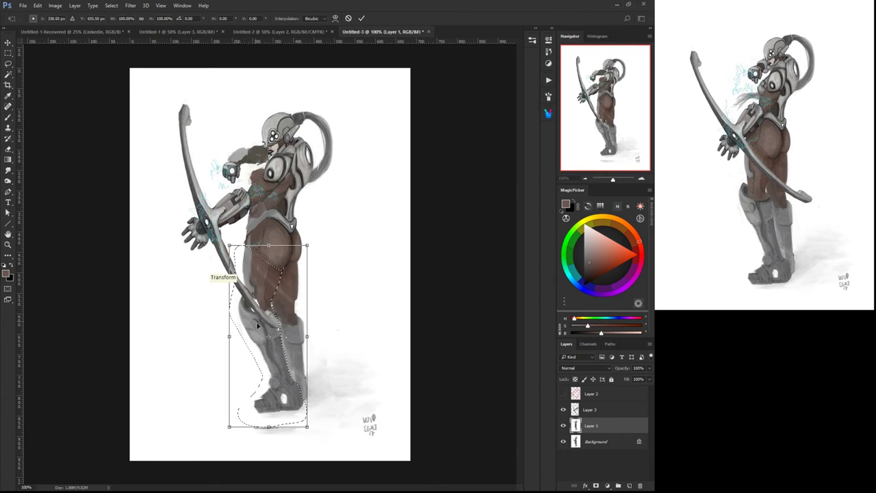
pyautogui.moveTo(318, 362); pyautogui.dragTo(303, 387)
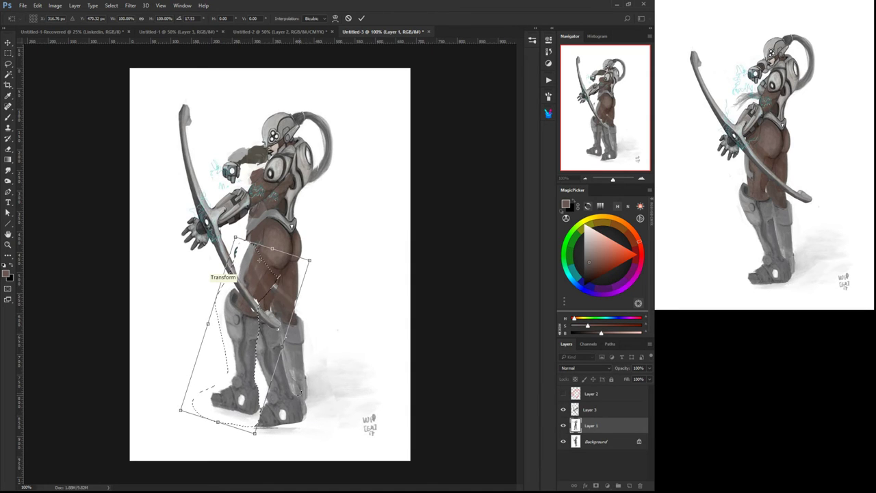
pyautogui.moveTo(165, 344); pyautogui.dragTo(166, 347)
pyautogui.doubleClick(250, 375)
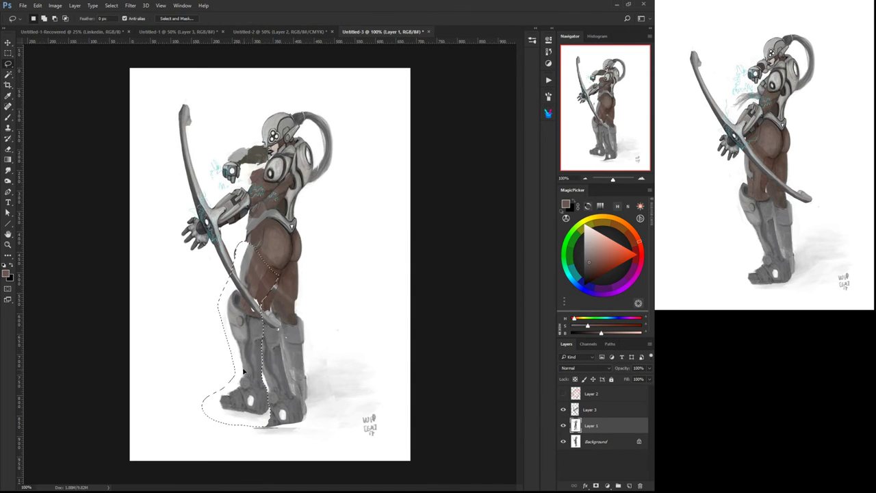
pyautogui.hotkey('ctrl', 'shift', 'h')
pyautogui.hotkey('ctrl', 'd')
pyautogui.hotkey('ctrl', 'shift', 'h')
# Lasso the front foot, rotate it about 35 degrees toe-down, place it under the ankle, and deselect.
pyautogui.moveTo(263, 385)
pyautogui.mouseDown()
pyautogui.moveTo(213, 382)
pyautogui.moveTo(266, 423)
pyautogui.moveTo(259, 380)
pyautogui.mouseUp()
pyautogui.rightClick(248, 391)
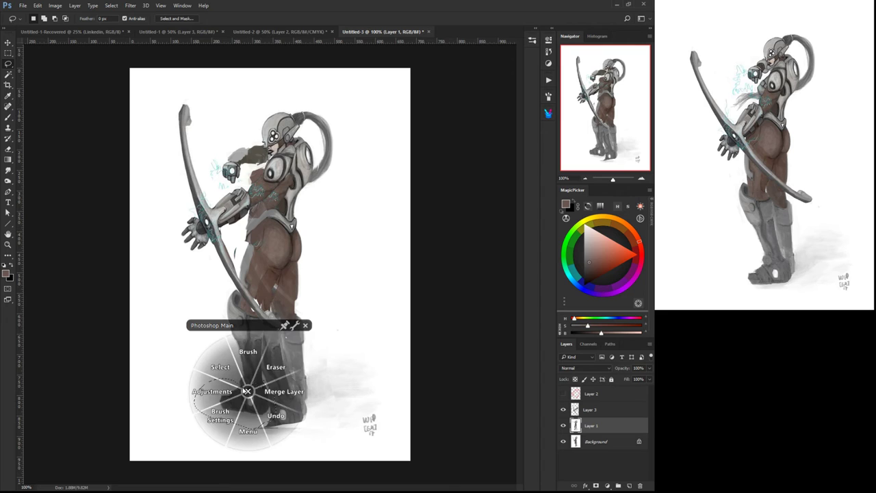
pyautogui.click(212, 366)
pyautogui.click(208, 340)
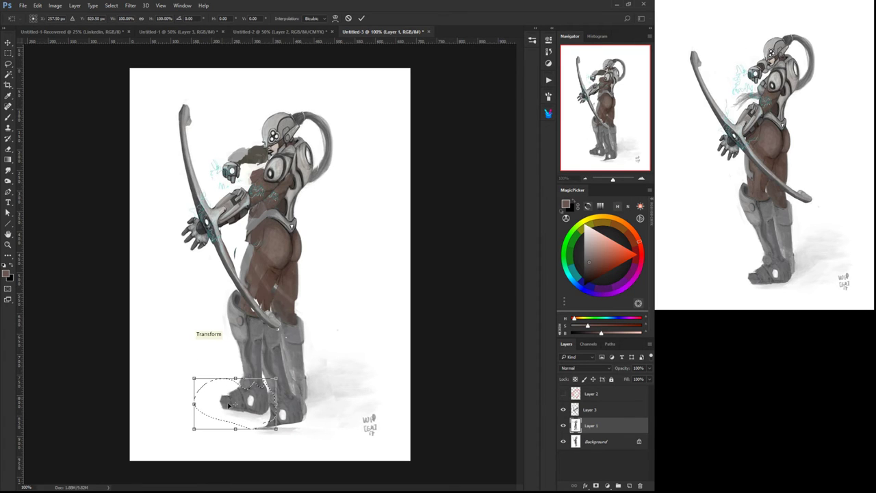
pyautogui.moveTo(237, 404); pyautogui.dragTo(254, 383)
pyautogui.moveTo(169, 370); pyautogui.dragTo(168, 423)
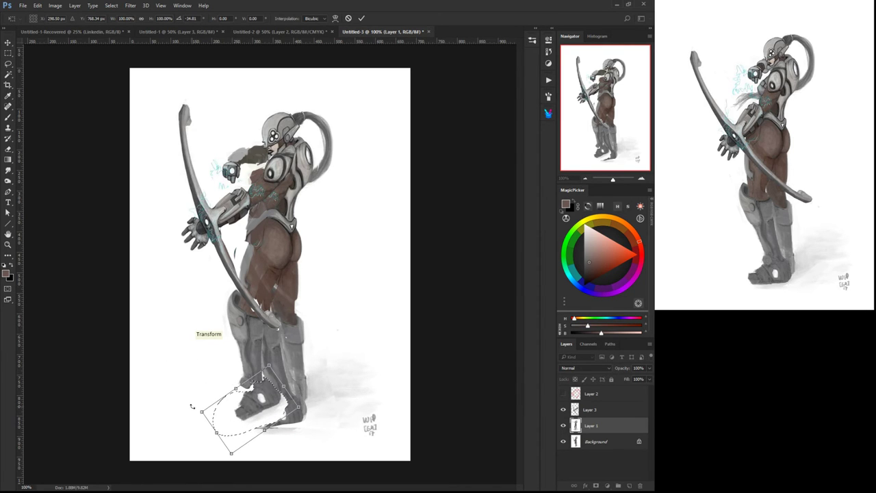
pyautogui.moveTo(256, 406)
pyautogui.mouseDown()
pyautogui.moveTo(241, 409)
pyautogui.moveTo(252, 407)
pyautogui.mouseUp()
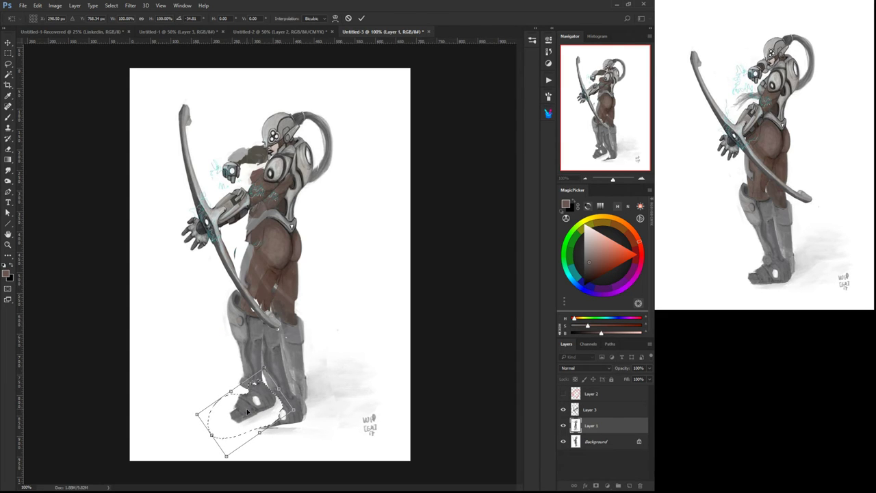
pyautogui.press('Return')
pyautogui.rightClick(232, 412)
pyautogui.click(193, 384)
pyautogui.click(166, 365)
# Paint the rear foot's solid shape in sampled grey with a larger brush.
pyautogui.rightClick(205, 389)
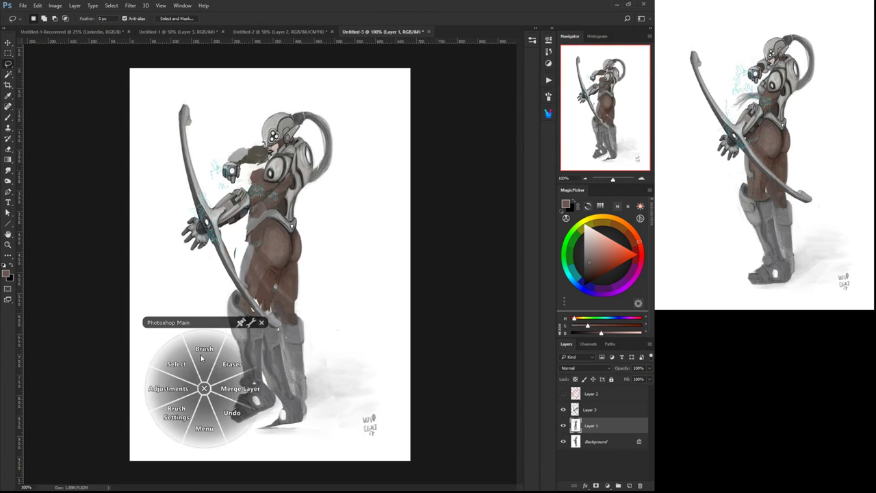
pyautogui.click(200, 347)
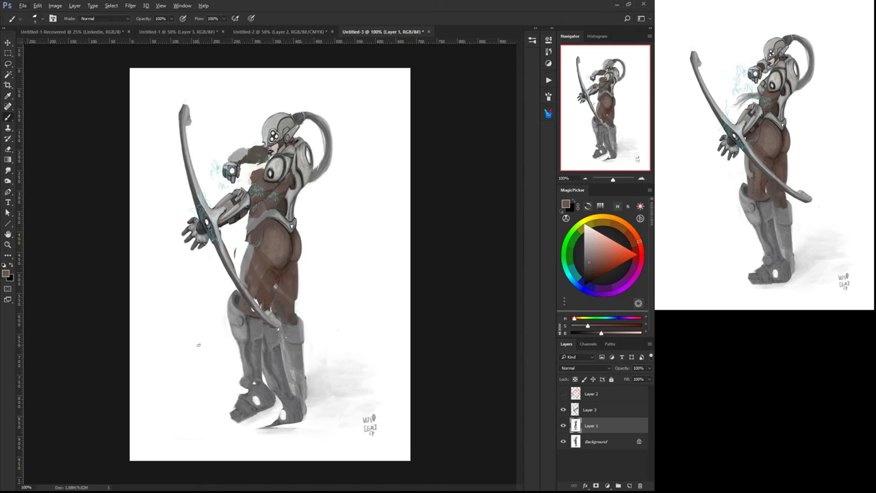
pyautogui.keyDown('alt'); pyautogui.click(299, 414); pyautogui.keyUp('alt')
pyautogui.press(']')
pyautogui.press(']')
pyautogui.press(']')
pyautogui.moveTo(305, 416)
pyautogui.mouseDown()
pyautogui.moveTo(285, 417)
pyautogui.moveTo(299, 415)
pyautogui.moveTo(285, 416)
pyautogui.moveTo(305, 403)
pyautogui.mouseUp()
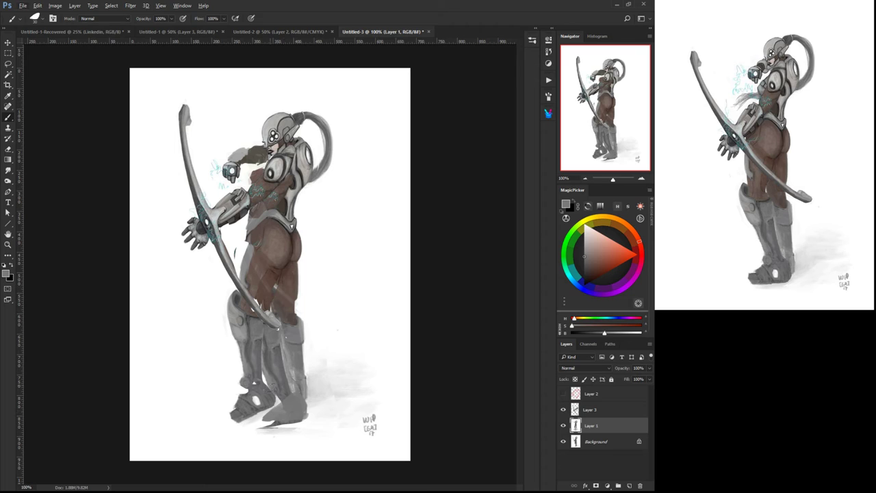
# Paint white over the dark line beneath the rear foot and the leftover leg parts between the legs.
pyautogui.rightClick(258, 427)
pyautogui.click(259, 397)
pyautogui.keyDown('alt'); pyautogui.click(260, 436); pyautogui.keyUp('alt')
pyautogui.moveTo(290, 427)
pyautogui.mouseDown()
pyautogui.moveTo(262, 427)
pyautogui.moveTo(295, 427)
pyautogui.mouseUp()
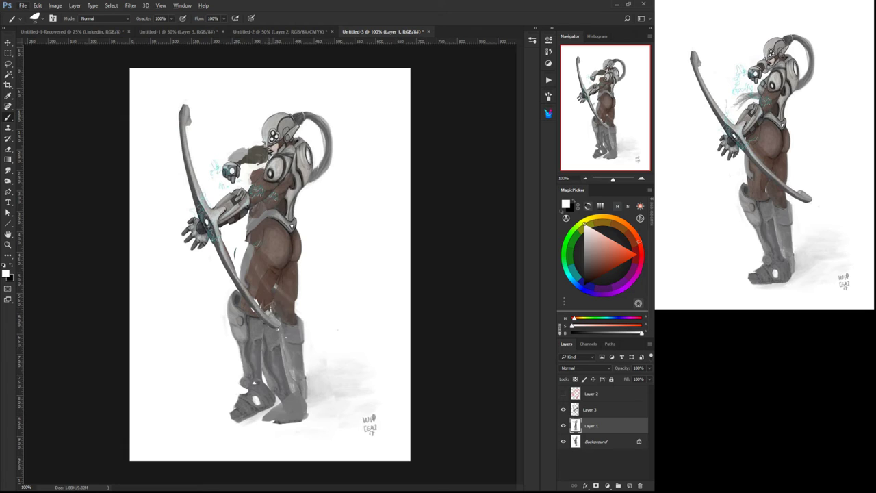
pyautogui.press('[')
pyautogui.press('[')
pyautogui.moveTo(271, 302)
pyautogui.mouseDown()
pyautogui.moveTo(283, 382)
pyautogui.moveTo(273, 343)
pyautogui.moveTo(270, 358)
pyautogui.moveTo(280, 393)
pyautogui.moveTo(270, 377)
pyautogui.moveTo(270, 335)
pyautogui.mouseUp()
# Extend the front foot's toe and reshape both feet with sampled greys and white, using a larger brush.
pyautogui.press(']')
pyautogui.press(']')
pyautogui.keyDown('alt'); pyautogui.click(245, 411); pyautogui.keyUp('alt')
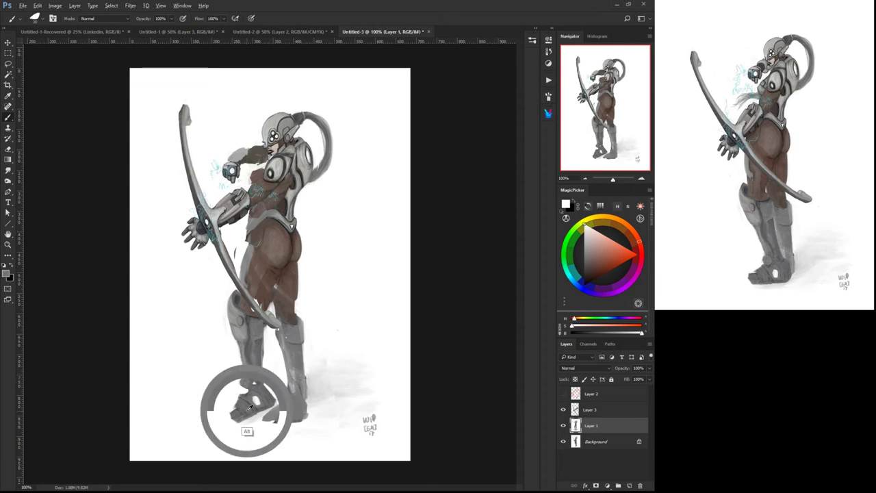
pyautogui.moveTo(238, 410)
pyautogui.mouseDown()
pyautogui.moveTo(218, 419)
pyautogui.moveTo(308, 424)
pyautogui.moveTo(265, 417)
pyautogui.moveTo(278, 399)
pyautogui.moveTo(256, 403)
pyautogui.mouseUp()
pyautogui.keyDown('alt'); pyautogui.click(270, 430); pyautogui.keyUp('alt')
pyautogui.keyDown('alt'); pyautogui.click(286, 404); pyautogui.keyUp('alt')
pyautogui.keyDown('alt'); pyautogui.click(270, 396); pyautogui.keyUp('alt')
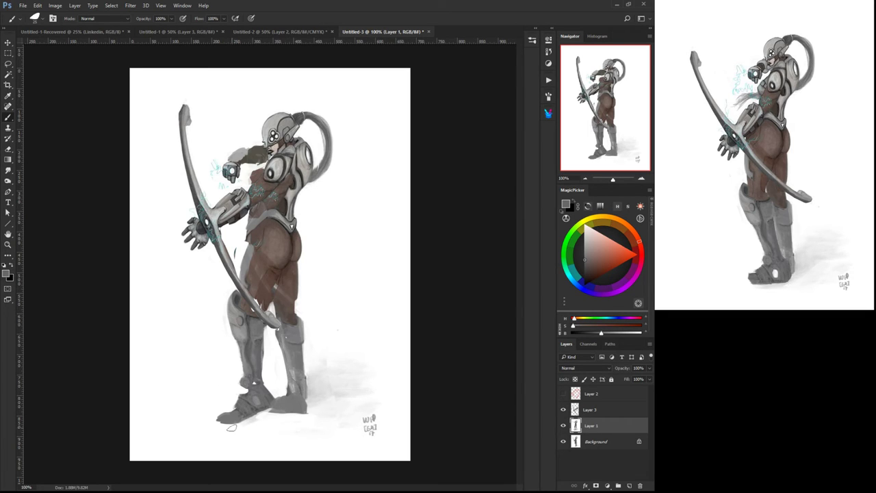
# Paint out the stray dark mark beside the hip and refine the waist with sampled dark tones and a smaller brush.
pyautogui.keyDown('alt'); pyautogui.click(236, 239); pyautogui.keyUp('alt')
pyautogui.keyDown('alt'); pyautogui.click(281, 206); pyautogui.keyUp('alt')
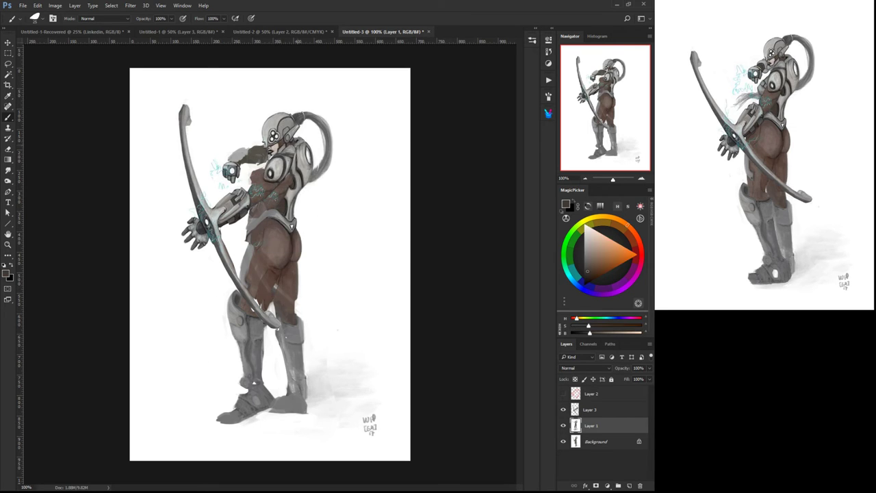
pyautogui.press('[')
pyautogui.keyDown('alt'); pyautogui.click(285, 225); pyautogui.keyUp('alt')
pyautogui.press('[')
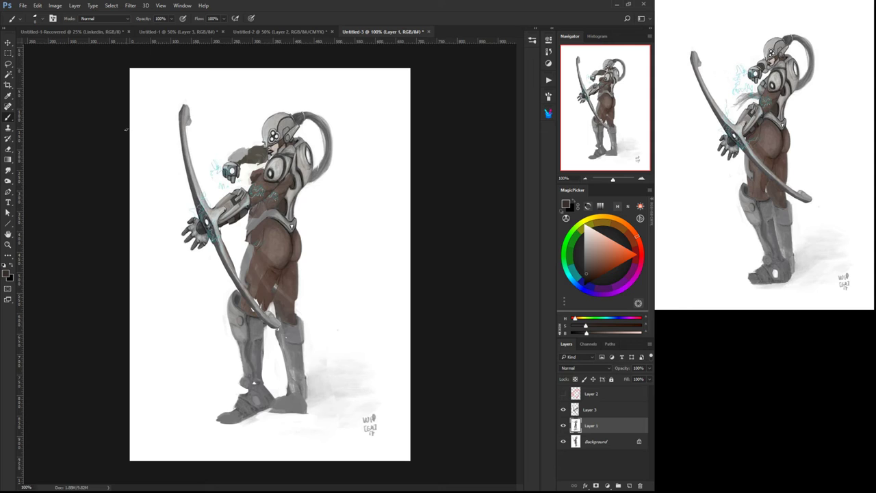
# Lasso the upper back armor, shift it inward toward the chest, and deselect.
pyautogui.click(8, 63)
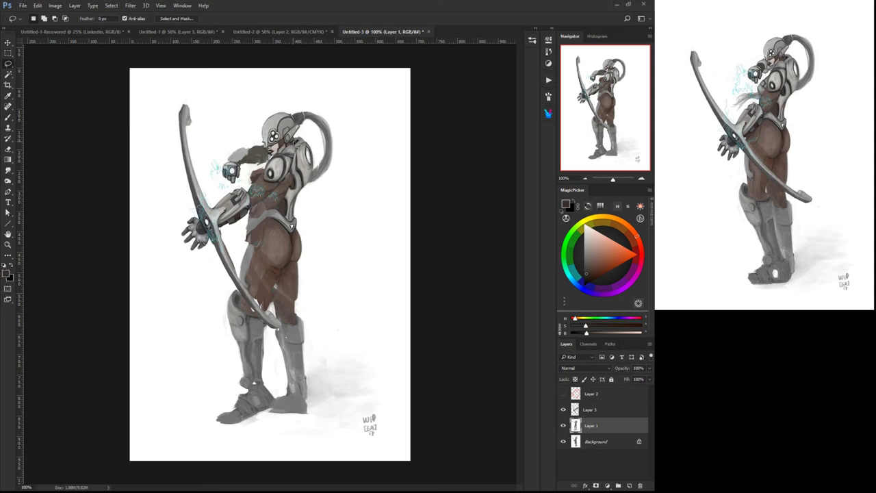
pyautogui.moveTo(297, 140)
pyautogui.mouseDown()
pyautogui.moveTo(282, 199)
pyautogui.moveTo(306, 206)
pyautogui.moveTo(316, 164)
pyautogui.moveTo(299, 140)
pyautogui.moveTo(306, 167)
pyautogui.moveTo(292, 179)
pyautogui.mouseUp()
pyautogui.click(303, 245)
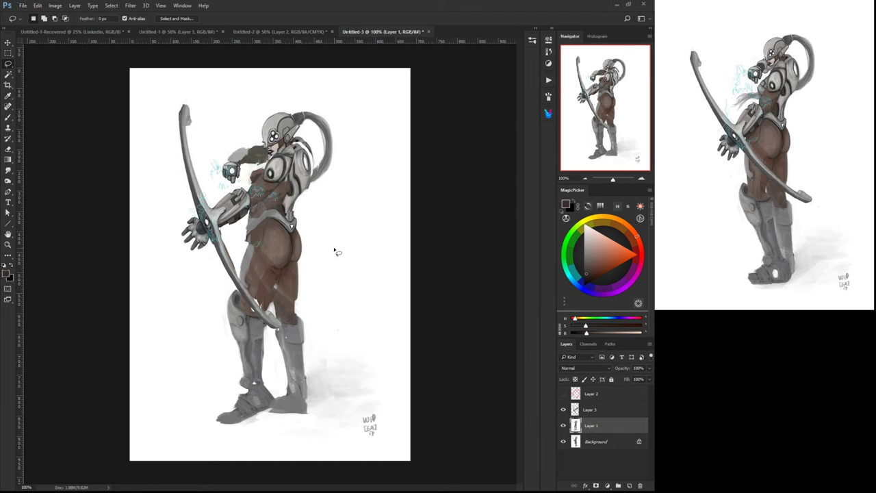
# Retouch the edges around the moved back armor with white and sampled grey brush strokes.
pyautogui.rightClick(291, 151)
pyautogui.click(299, 128)
pyautogui.press('x')
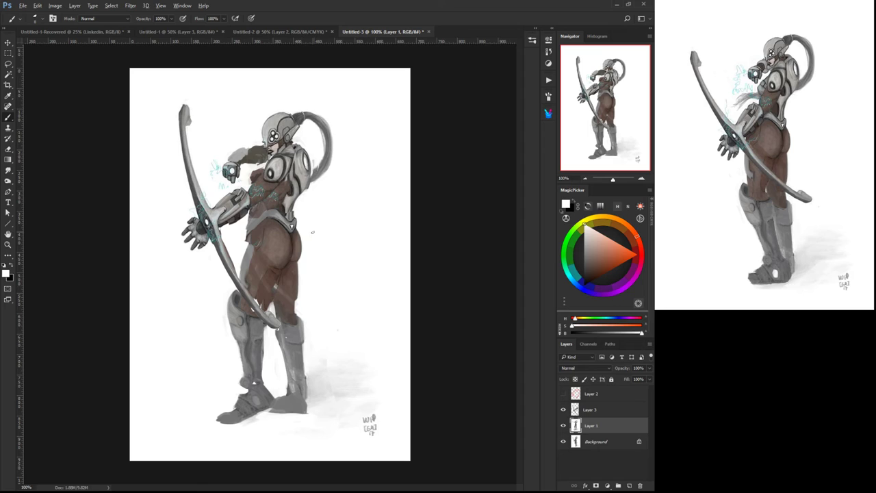
pyautogui.keyDown('alt'); pyautogui.click(310, 193); pyautogui.keyUp('alt')
pyautogui.keyDown('alt'); pyautogui.click(309, 197); pyautogui.keyUp('alt')
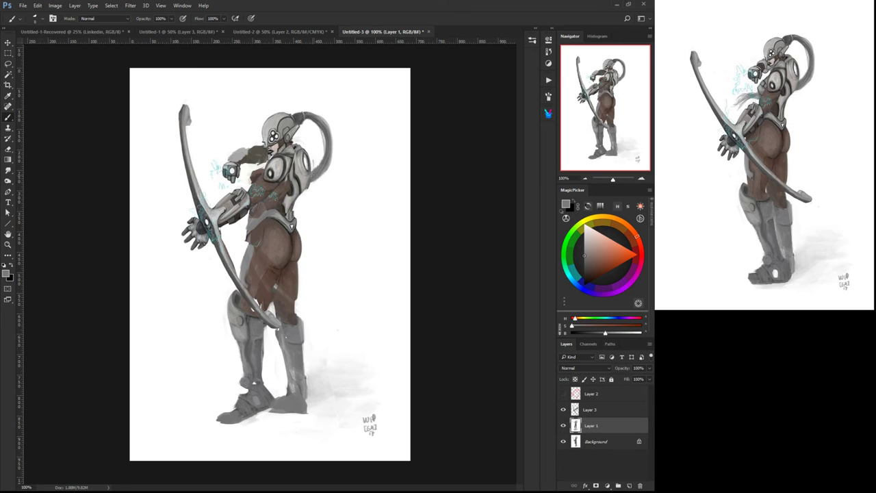
# Trim the waist and buttock contours with white and shade the back of the rear thigh with sampled dark brown.
pyautogui.keyDown('alt'); pyautogui.click(245, 246); pyautogui.keyUp('alt')
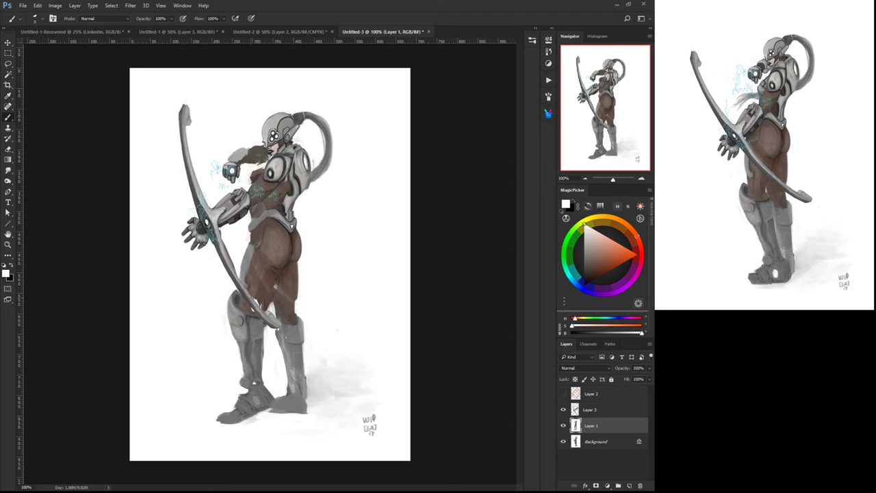
pyautogui.click(299, 267)
pyautogui.keyDown('alt'); pyautogui.click(290, 247); pyautogui.keyUp('alt')
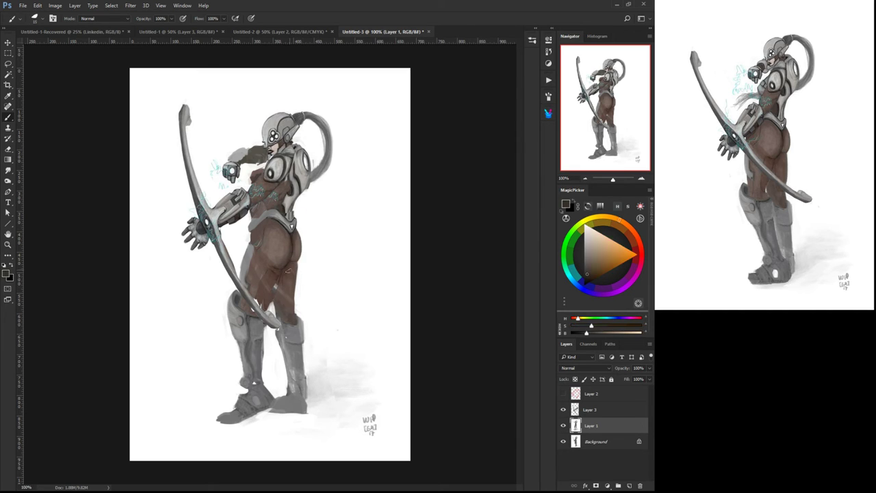
pyautogui.moveTo(288, 268)
pyautogui.mouseDown()
pyautogui.moveTo(290, 319)
pyautogui.moveTo(279, 297)
pyautogui.mouseUp()
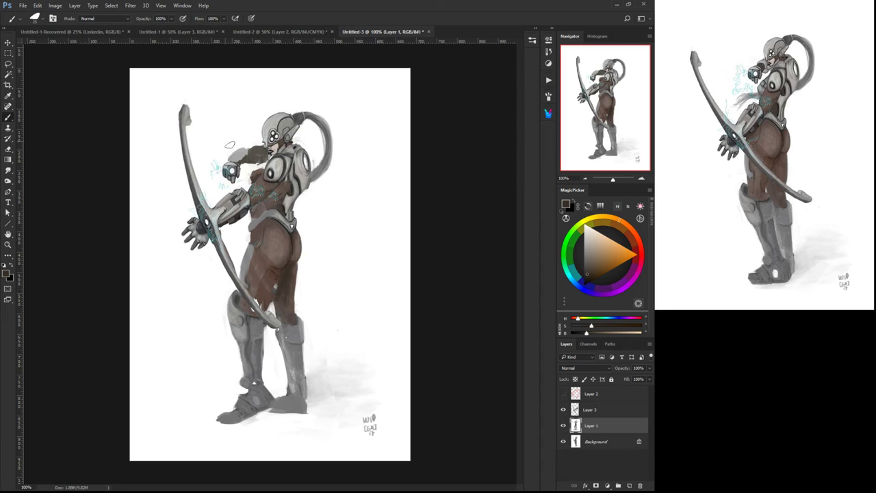
# Retouch the torso and bow arm with sampled brown, dark and light grey tones.
pyautogui.keyDown('alt'); pyautogui.click(280, 214); pyautogui.keyUp('alt')
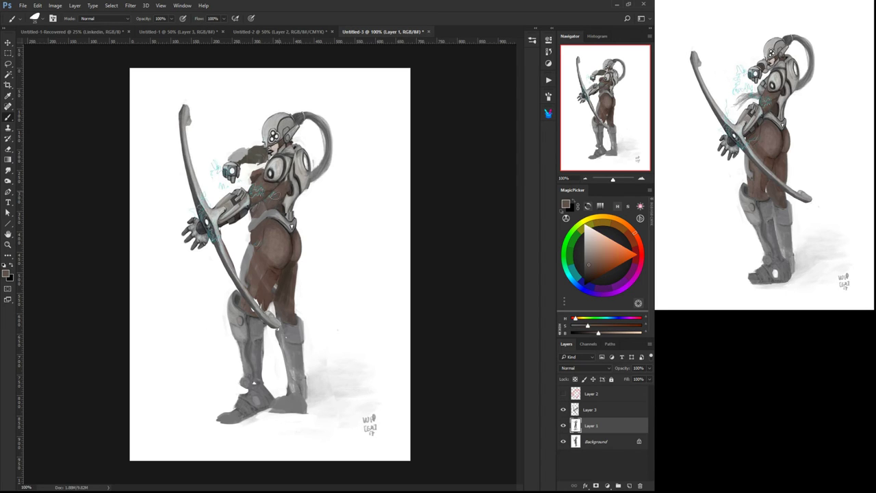
pyautogui.keyDown('alt'); pyautogui.click(276, 197); pyautogui.keyUp('alt')
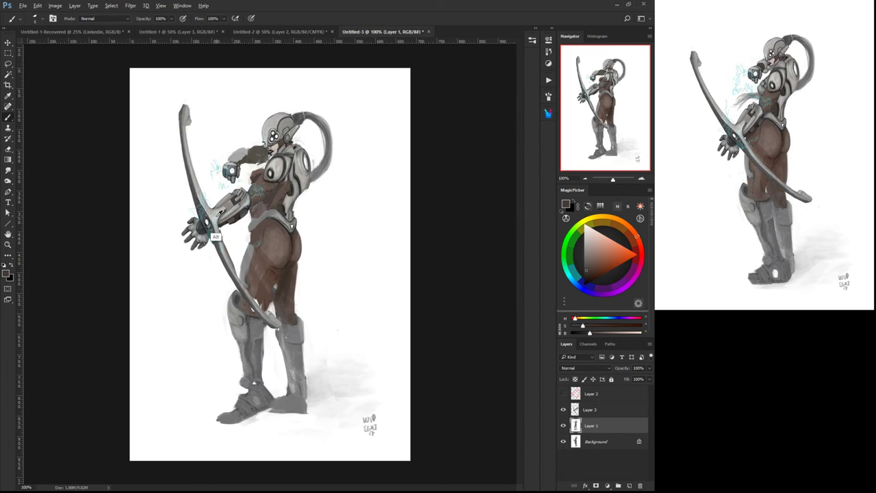
pyautogui.keyDown('alt'); pyautogui.click(212, 230); pyautogui.keyUp('alt')
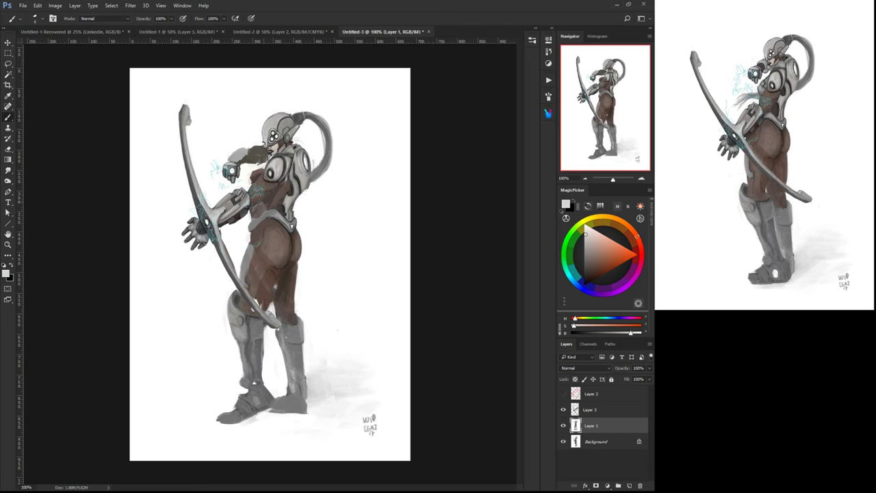
pyautogui.keyDown('alt'); pyautogui.click(259, 170); pyautogui.keyUp('alt')
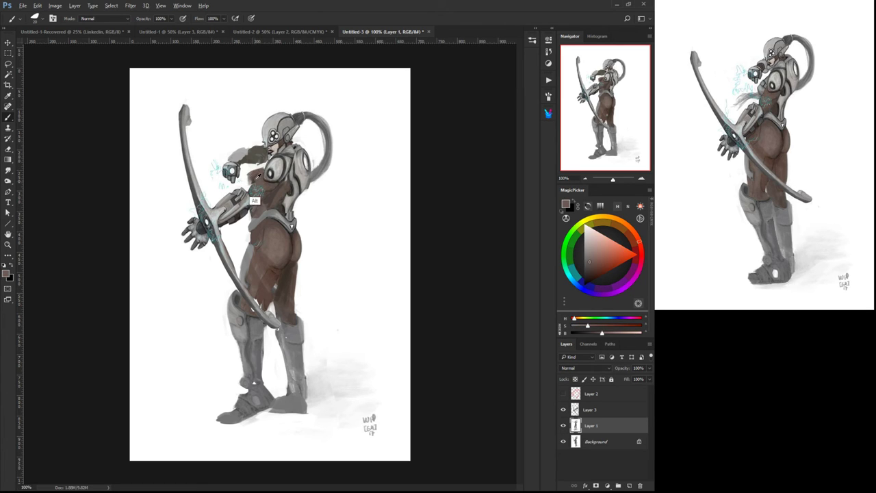
pyautogui.keyDown('alt'); pyautogui.click(256, 201); pyautogui.keyUp('alt')
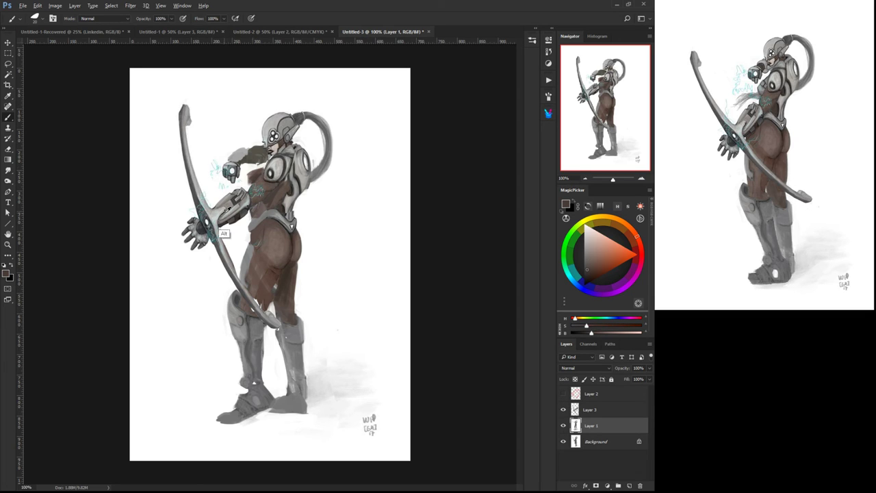
# Paint light blue lights on the drawing hand, chest, bow grip, visor and shoulder, moving to Layer 3 for the shoulder.
pyautogui.keyDown('alt'); pyautogui.click(216, 234); pyautogui.keyUp('alt')
pyautogui.click(590, 233)
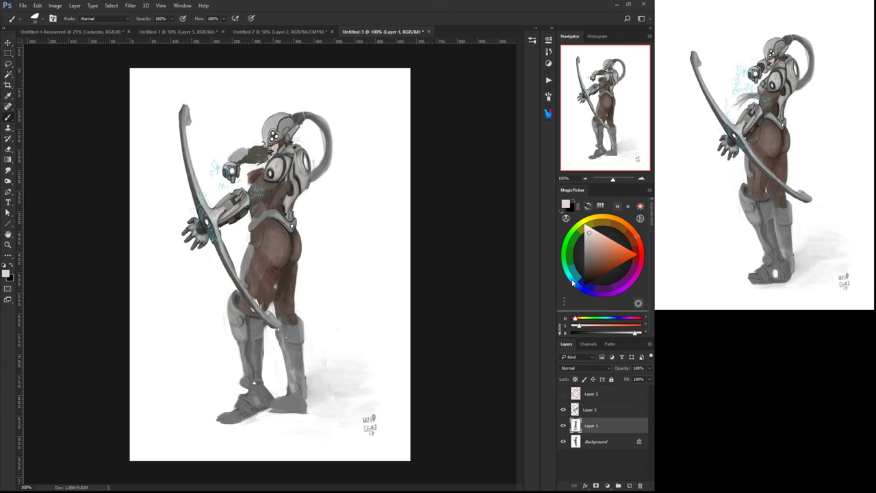
pyautogui.click(577, 285)
pyautogui.click(594, 231)
pyautogui.click(595, 233)
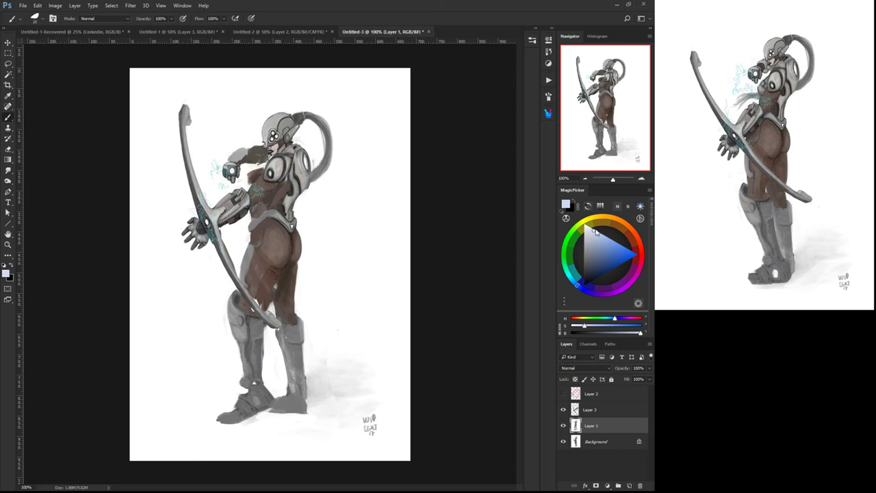
pyautogui.press('[')
pyautogui.moveTo(591, 234); pyautogui.dragTo(607, 237)
pyautogui.moveTo(229, 169); pyautogui.dragTo(232, 173)
pyautogui.click(575, 410)
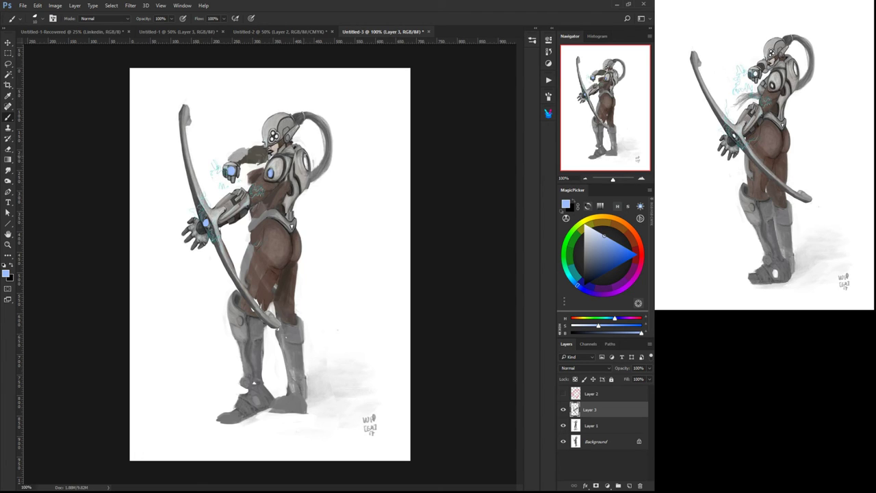
pyautogui.moveTo(306, 155); pyautogui.dragTo(303, 167)
# Paint cyan energy strands between the bow, the drawing hand and the front thigh on Layer 3 with a sampled cyan.
pyautogui.press(']')
pyautogui.press(']')
pyautogui.keyDown('alt'); pyautogui.click(217, 168); pyautogui.keyUp('alt')
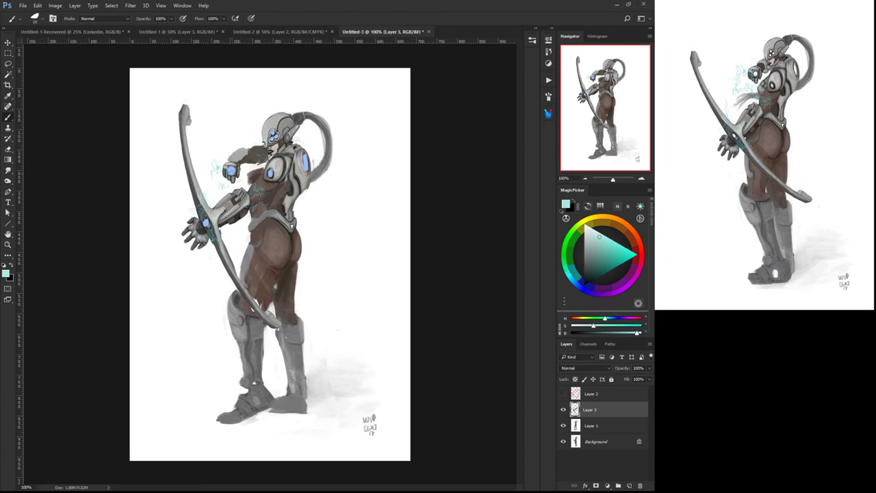
pyautogui.moveTo(231, 172)
pyautogui.mouseDown()
pyautogui.moveTo(210, 176)
pyautogui.moveTo(204, 193)
pyautogui.moveTo(223, 193)
pyautogui.moveTo(231, 177)
pyautogui.moveTo(226, 191)
pyautogui.mouseUp()
pyautogui.moveTo(229, 223); pyautogui.dragTo(234, 254)
pyautogui.moveTo(207, 153)
pyautogui.mouseDown()
pyautogui.moveTo(221, 161)
pyautogui.moveTo(194, 156)
pyautogui.moveTo(220, 154)
pyautogui.moveTo(204, 130)
pyautogui.moveTo(227, 159)
pyautogui.moveTo(194, 112)
pyautogui.mouseUp()
pyautogui.moveTo(234, 180); pyautogui.dragTo(233, 253)
pyautogui.moveTo(238, 220); pyautogui.dragTo(251, 268)
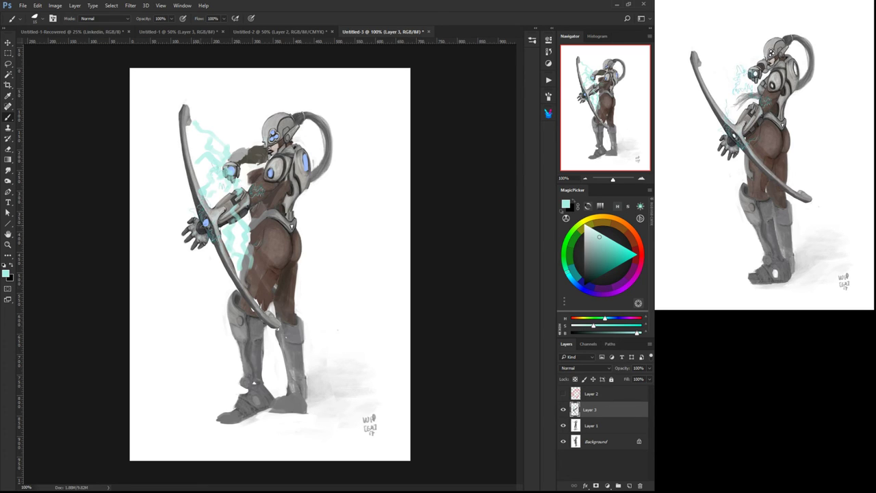
# Recolor the bow grip light cyan and add a paler cyan highlight at its center.
pyautogui.moveTo(205, 220); pyautogui.dragTo(207, 221)
pyautogui.moveTo(599, 228); pyautogui.dragTo(586, 229)
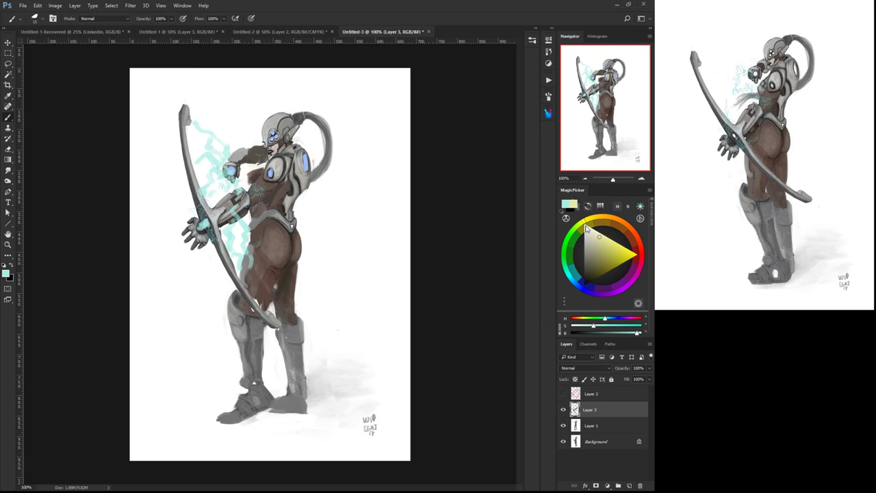
pyautogui.keyDown('alt'); pyautogui.click(205, 226); pyautogui.keyUp('alt')
pyautogui.moveTo(596, 236); pyautogui.dragTo(593, 228)
pyautogui.click(205, 224)
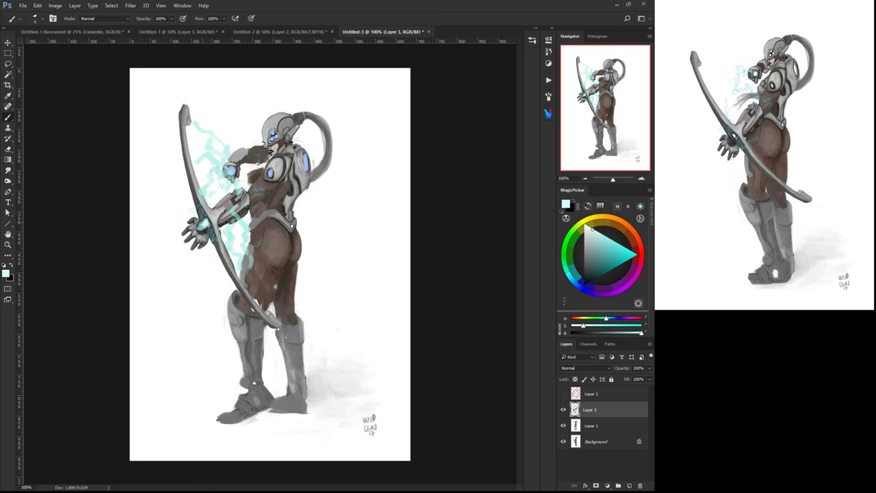
pyautogui.click(203, 225)
# Add cyan rim light along the bow limb, the forearm, the front knee armor and the front thigh.
pyautogui.moveTo(234, 201); pyautogui.dragTo(238, 213)
pyautogui.keyDown('alt'); pyautogui.click(246, 247); pyautogui.keyUp('alt')
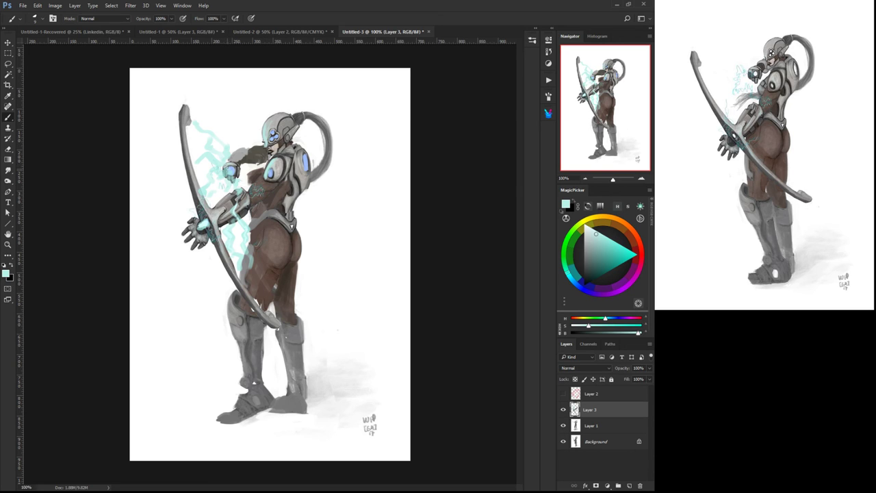
pyautogui.moveTo(187, 131); pyautogui.dragTo(200, 189)
pyautogui.moveTo(191, 158); pyautogui.dragTo(210, 208)
pyautogui.moveTo(191, 125); pyautogui.dragTo(184, 104)
pyautogui.moveTo(218, 204)
pyautogui.mouseDown()
pyautogui.moveTo(241, 189)
pyautogui.moveTo(247, 215)
pyautogui.moveTo(221, 226)
pyautogui.moveTo(258, 219)
pyautogui.mouseUp()
pyautogui.moveTo(236, 293); pyautogui.dragTo(230, 312)
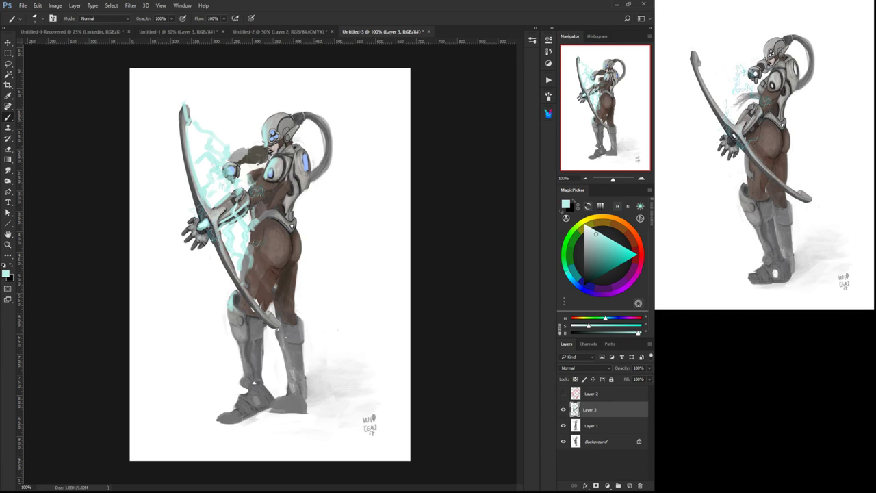
pyautogui.moveTo(240, 285); pyautogui.dragTo(247, 249)
# Touch up the front thigh beside the lower bow with sampled brown, and paint out the ground shadow and signature with white.
pyautogui.keyDown('alt'); pyautogui.click(264, 295); pyautogui.keyUp('alt')
pyautogui.moveTo(260, 301); pyautogui.dragTo(256, 304)
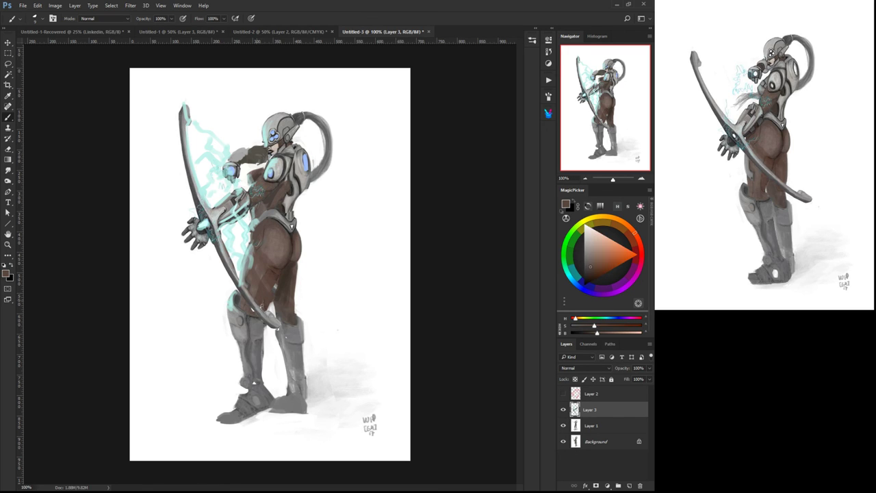
pyautogui.keyDown('alt'); pyautogui.click(253, 307); pyautogui.keyUp('alt')
pyautogui.keyDown('alt'); pyautogui.click(319, 382); pyautogui.keyUp('alt')
pyautogui.moveTo(319, 351)
pyautogui.mouseDown()
pyautogui.moveTo(321, 411)
pyautogui.moveTo(321, 350)
pyautogui.moveTo(336, 427)
pyautogui.moveTo(340, 348)
pyautogui.moveTo(386, 449)
pyautogui.moveTo(373, 421)
pyautogui.moveTo(251, 423)
pyautogui.mouseUp()
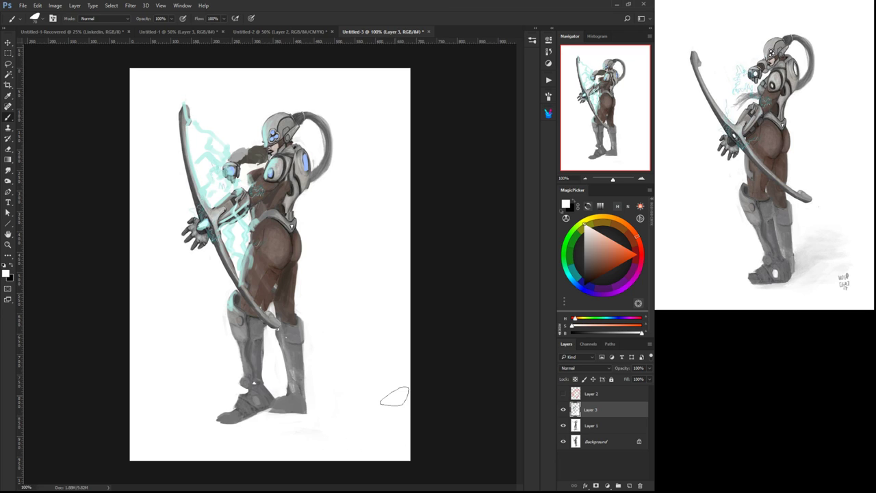
# Merge Layer 3 down into Layer 1.
pyautogui.click(579, 426)
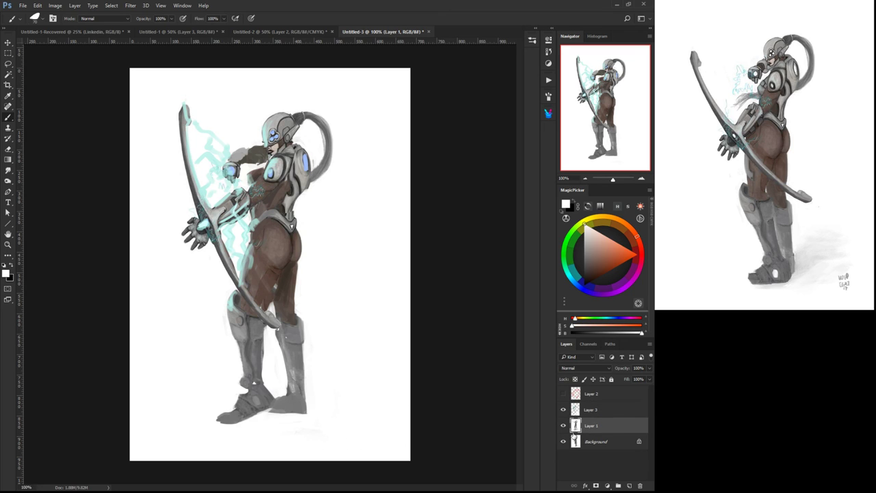
pyautogui.click(581, 410)
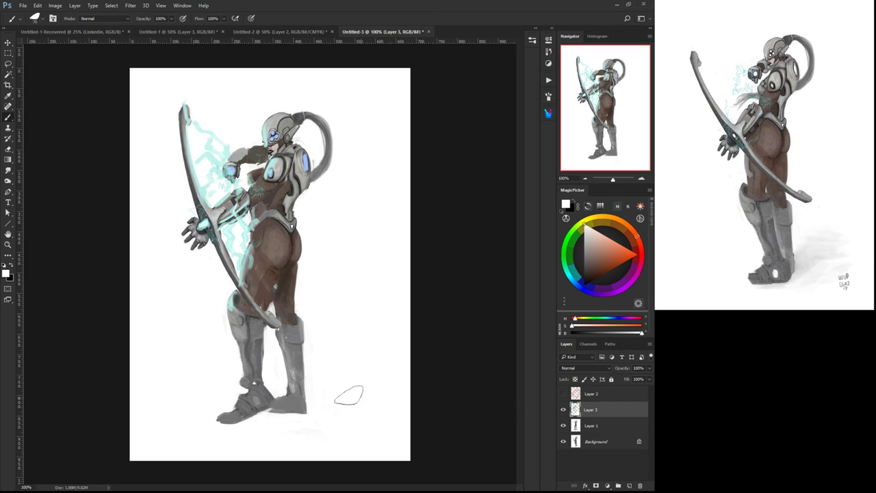
pyautogui.rightClick(337, 338)
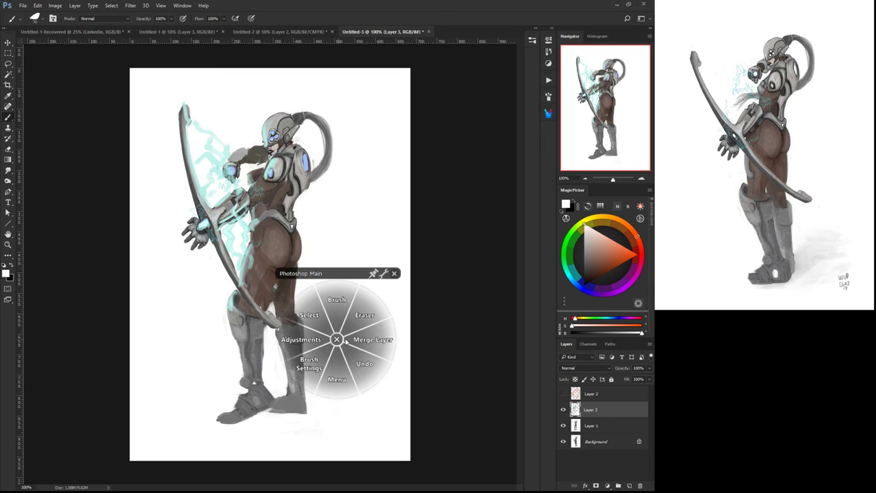
pyautogui.click(367, 340)
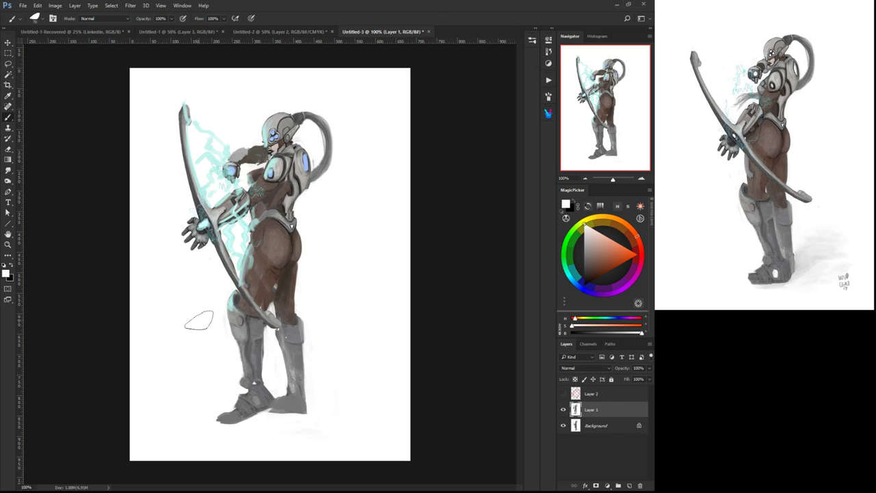
# Select the white background by Color Range with Localized Color Clusters off and fuzziness 30.
pyautogui.click(109, 5)
pyautogui.click(118, 83)
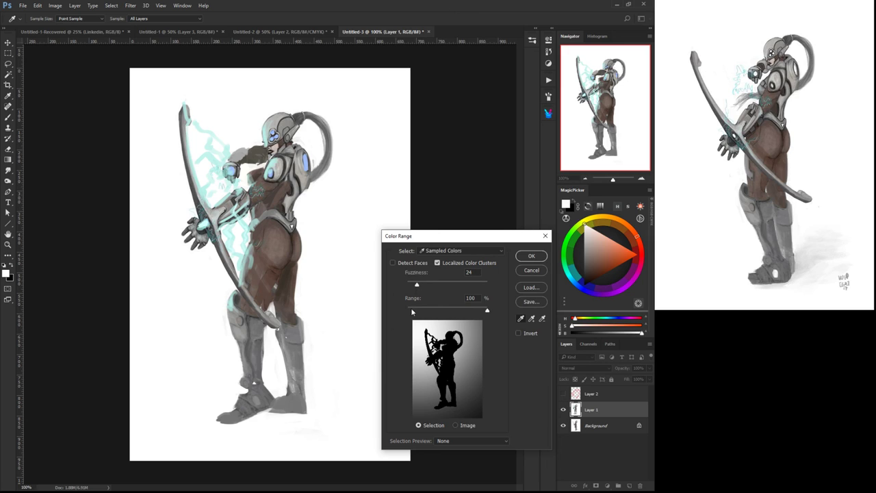
pyautogui.moveTo(418, 286); pyautogui.dragTo(445, 287)
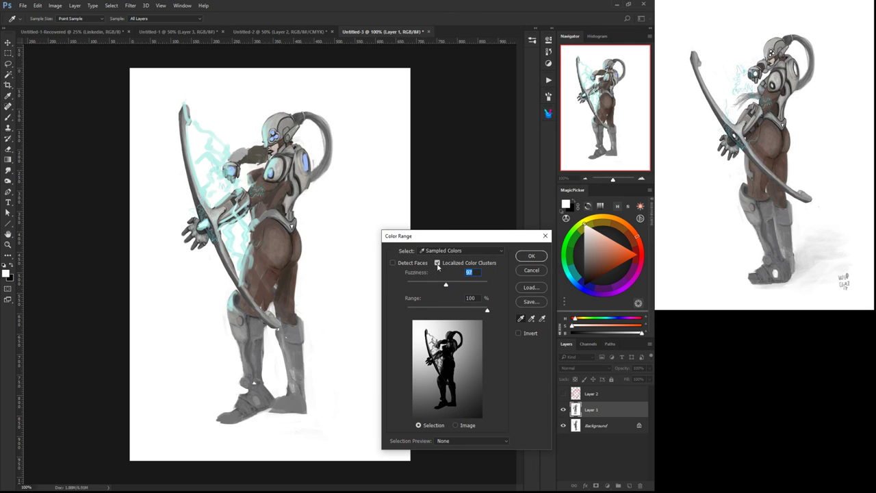
pyautogui.click(437, 264)
pyautogui.moveTo(445, 285); pyautogui.dragTo(420, 284)
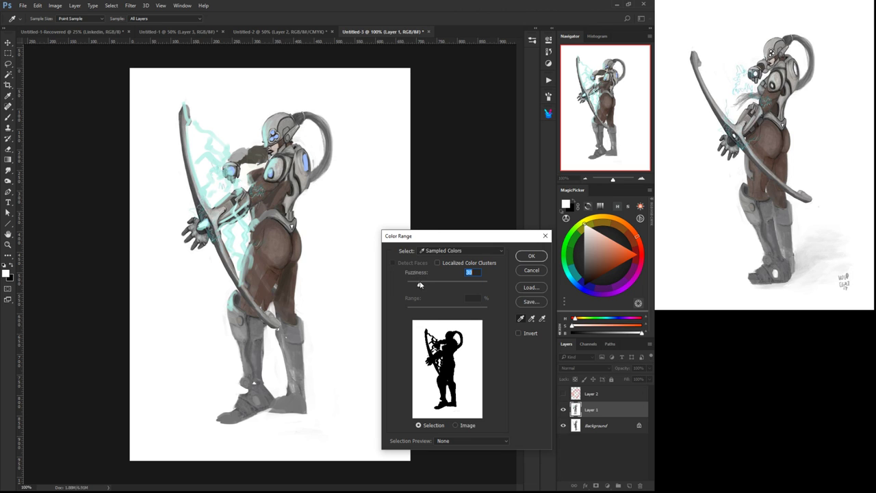
pyautogui.click(531, 255)
# Darken the selected background to mid grey with Hue/Saturation, lightness -48.
pyautogui.press('b')
pyautogui.rightClick(314, 323)
pyautogui.click(264, 325)
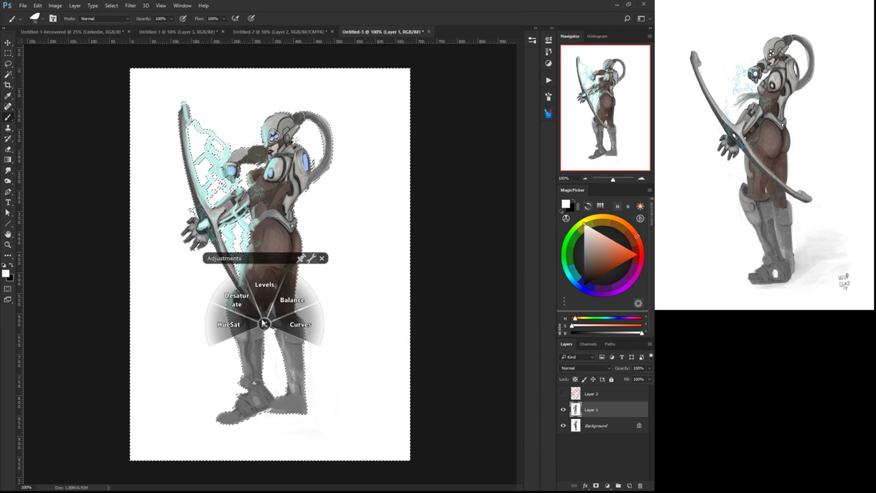
pyautogui.click(225, 329)
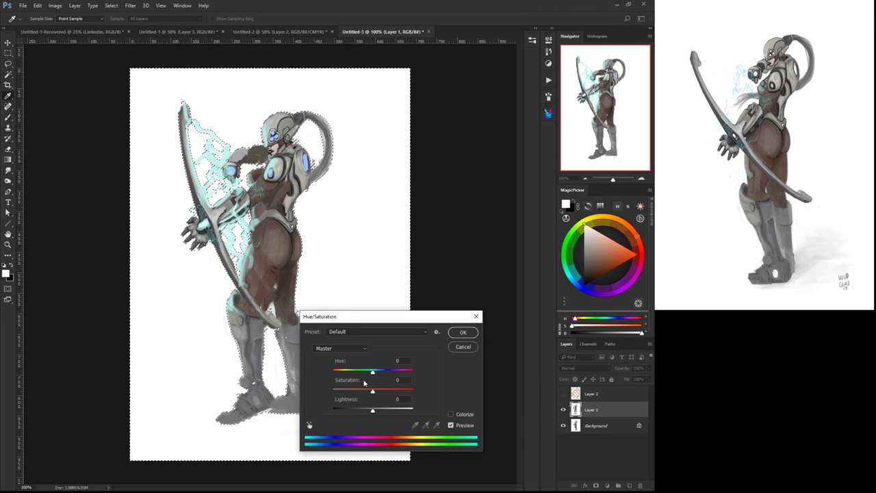
pyautogui.moveTo(372, 409); pyautogui.dragTo(353, 412)
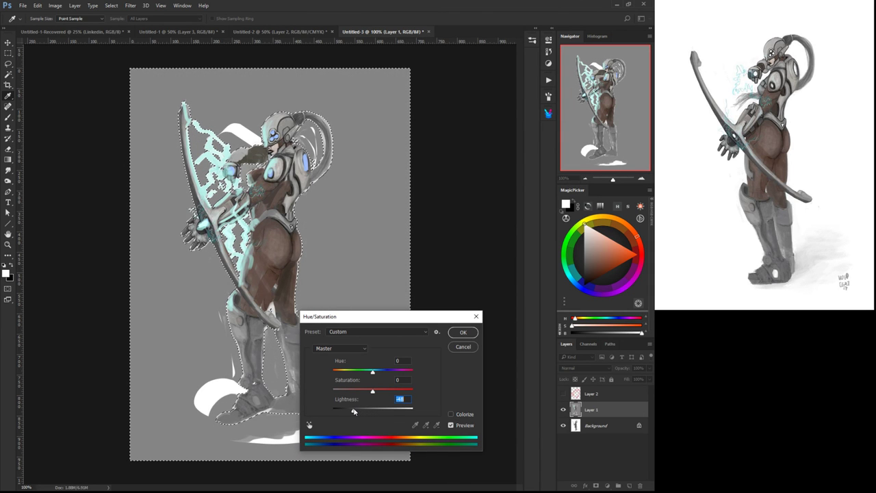
pyautogui.click(463, 332)
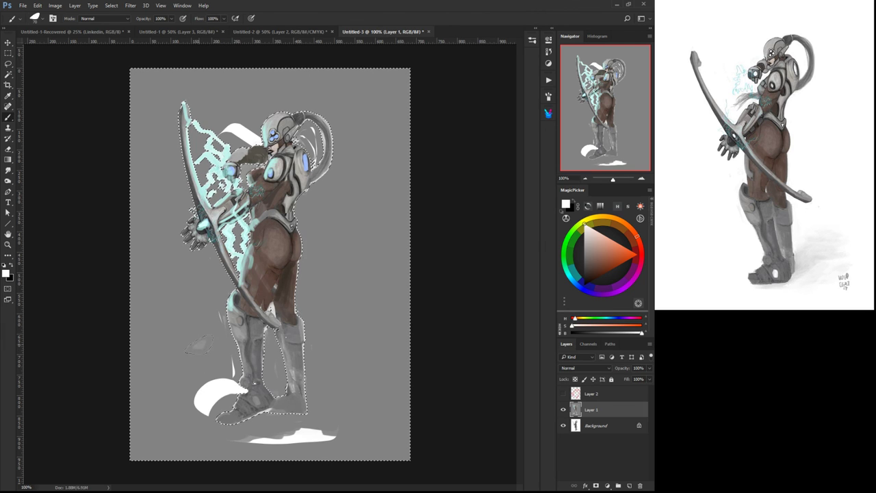
# Deselect, then paint over the white patch beside the front foot with the sampled background grey.
pyautogui.rightClick(199, 360)
pyautogui.click(171, 334)
pyautogui.click(165, 329)
pyautogui.keyDown('alt'); pyautogui.click(191, 350); pyautogui.keyUp('alt')
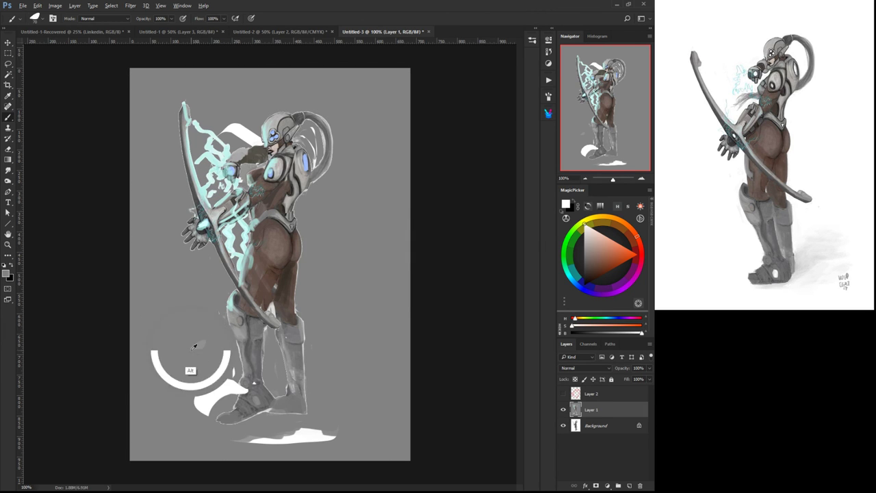
pyautogui.moveTo(204, 383)
pyautogui.mouseDown()
pyautogui.moveTo(232, 377)
pyautogui.moveTo(207, 385)
pyautogui.moveTo(236, 389)
pyautogui.moveTo(212, 393)
pyautogui.moveTo(207, 410)
pyautogui.mouseUp()
# Paint over the leftover white areas below the feet and above the raised arm with background grey, adjusting the brush size.
pyautogui.press('[')
pyautogui.press('[')
pyautogui.press('[')
pyautogui.moveTo(334, 437)
pyautogui.mouseDown()
pyautogui.moveTo(243, 438)
pyautogui.moveTo(329, 432)
pyautogui.moveTo(329, 442)
pyautogui.moveTo(297, 446)
pyautogui.moveTo(267, 443)
pyautogui.mouseUp()
pyautogui.press('[')
pyautogui.press('[')
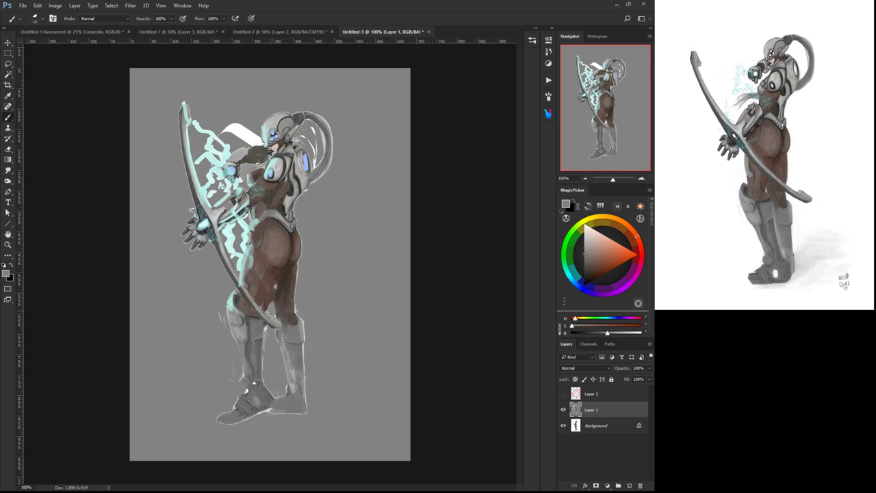
pyautogui.moveTo(256, 135)
pyautogui.mouseDown()
pyautogui.moveTo(263, 144)
pyautogui.moveTo(228, 128)
pyautogui.mouseUp()
pyautogui.press(']')
pyautogui.press(']')
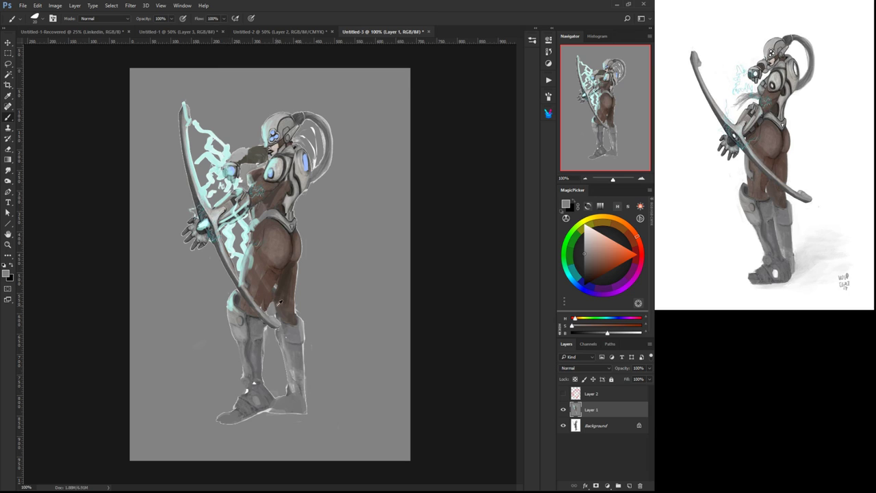
# Shade the rear thigh with a sampled near-black and add a dark band across the rear shin armor.
pyautogui.keyDown('alt'); pyautogui.click(292, 185); pyautogui.keyUp('alt')
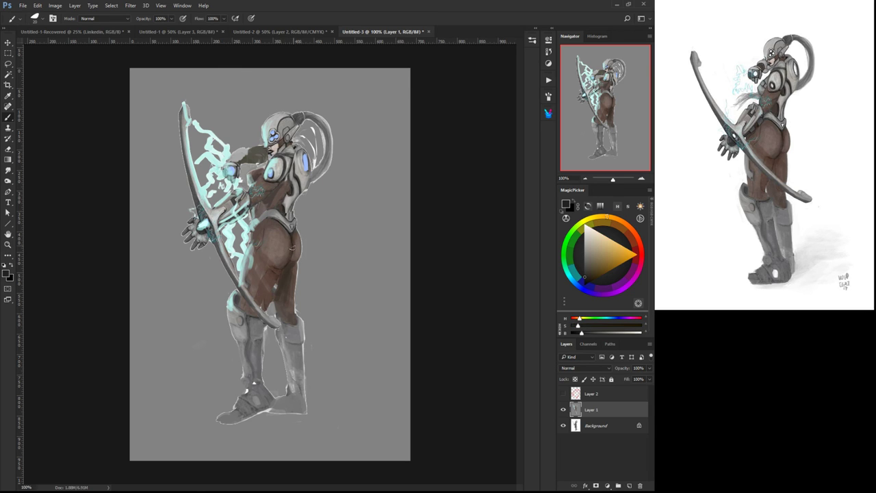
pyautogui.press(']')
pyautogui.moveTo(283, 274); pyautogui.dragTo(283, 303)
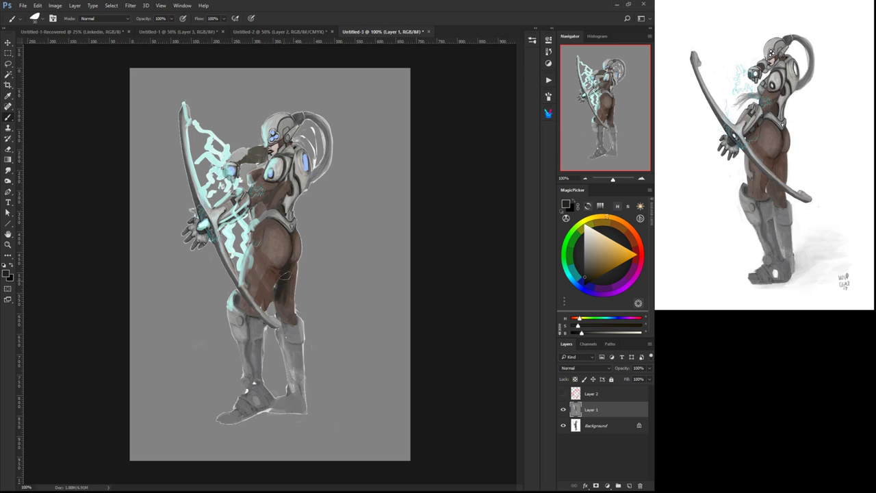
pyautogui.moveTo(285, 273)
pyautogui.mouseDown()
pyautogui.moveTo(285, 315)
pyautogui.moveTo(301, 343)
pyautogui.moveTo(283, 344)
pyautogui.mouseUp()
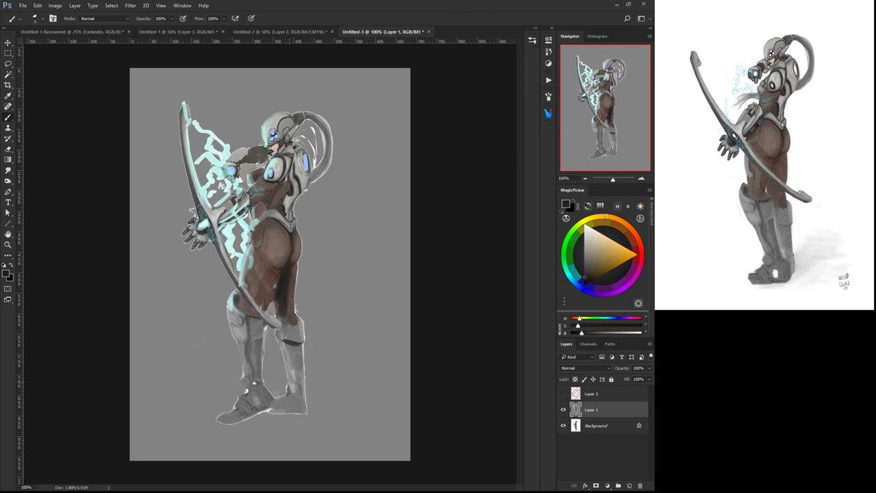
# Draw dark seam lines at the rear ankle and down the front shin armor.
pyautogui.moveTo(290, 377); pyautogui.dragTo(305, 402)
pyautogui.moveTo(247, 340); pyautogui.dragTo(253, 387)
pyautogui.moveTo(246, 324); pyautogui.dragTo(249, 344)
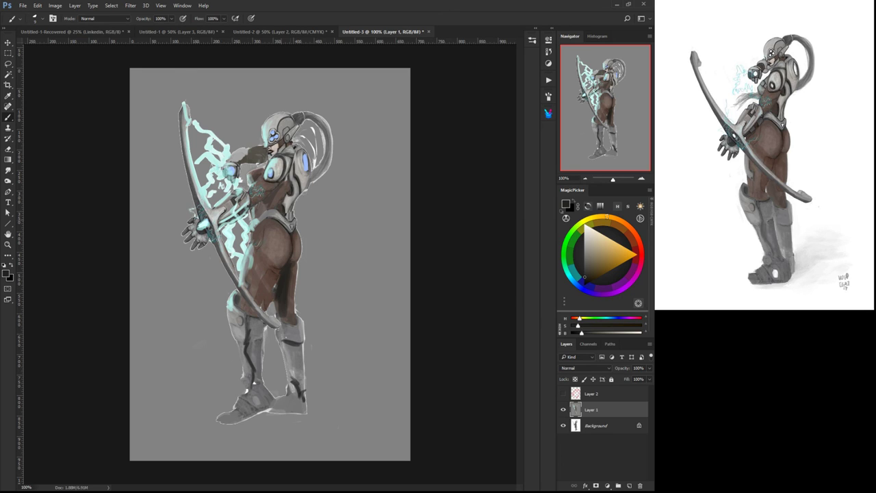
# Add dark accents to the waist armor and the blue shoulder light, and sample the background grey.
pyautogui.moveTo(271, 219); pyautogui.dragTo(281, 225)
pyautogui.moveTo(303, 160); pyautogui.dragTo(305, 171)
pyautogui.keyDown('alt'); pyautogui.click(313, 157); pyautogui.keyUp('alt')
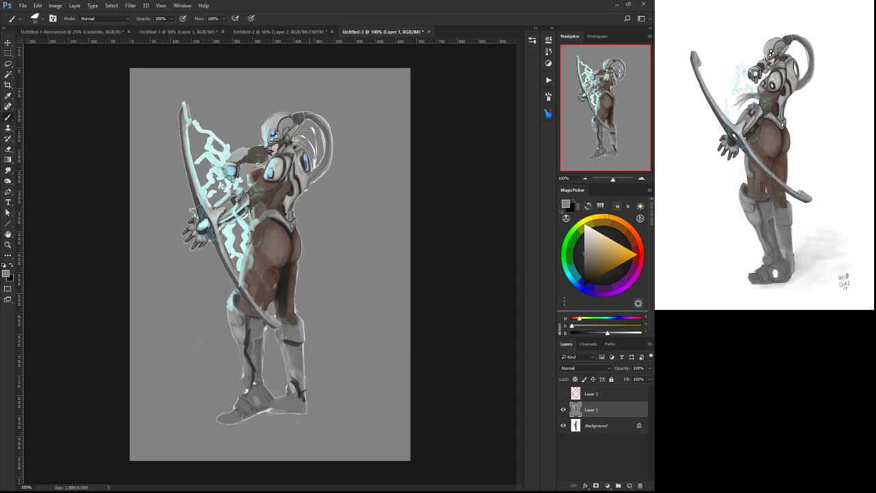